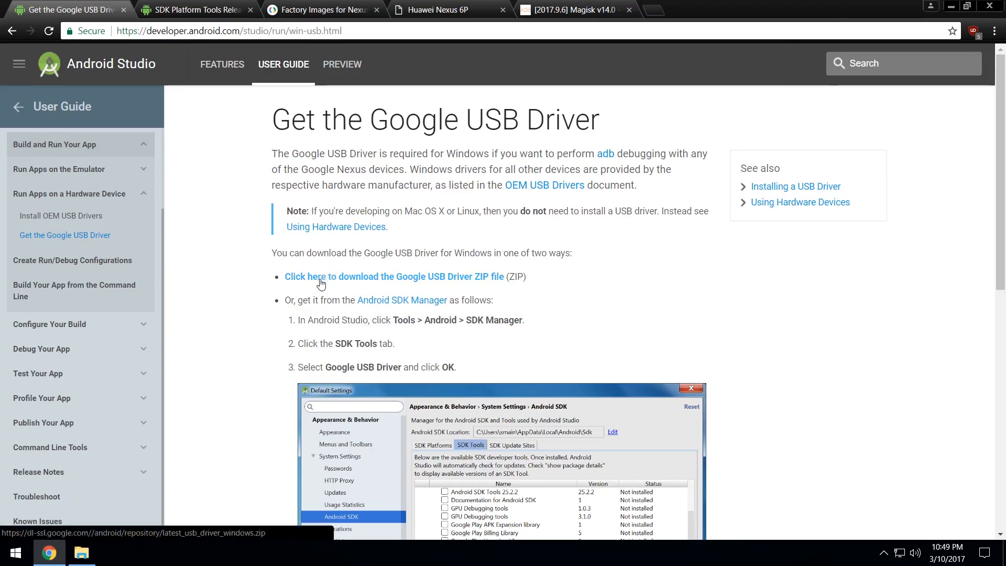
Highlight the 'Click here to download the Google USB Driver ZIP file' link, then clear the highlight
drag(267, 278, 530, 280)
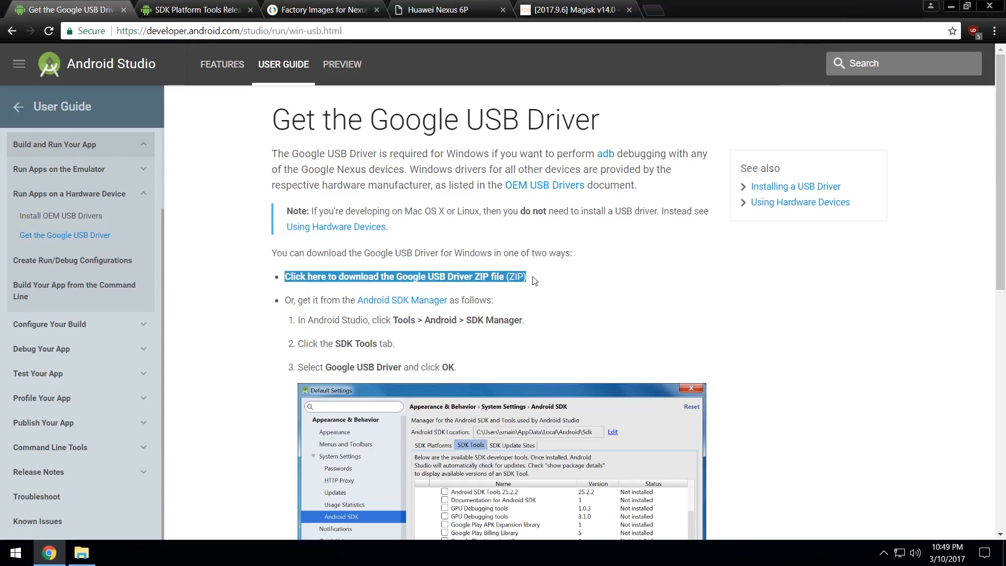
click(534, 280)
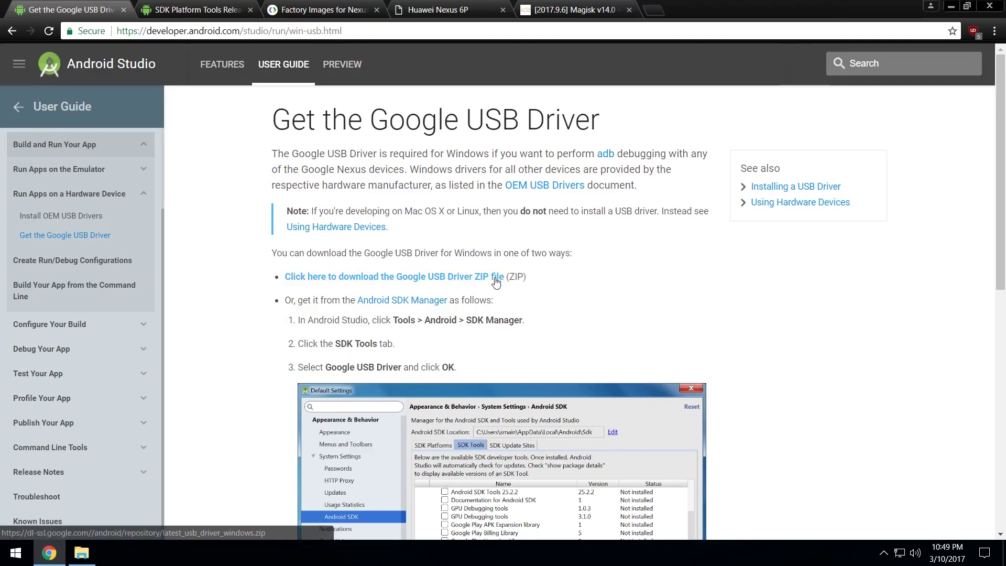
Start the SDK Platform-Tools for Windows download, agree to its terms, and move to the Factory Images page
click(179, 9)
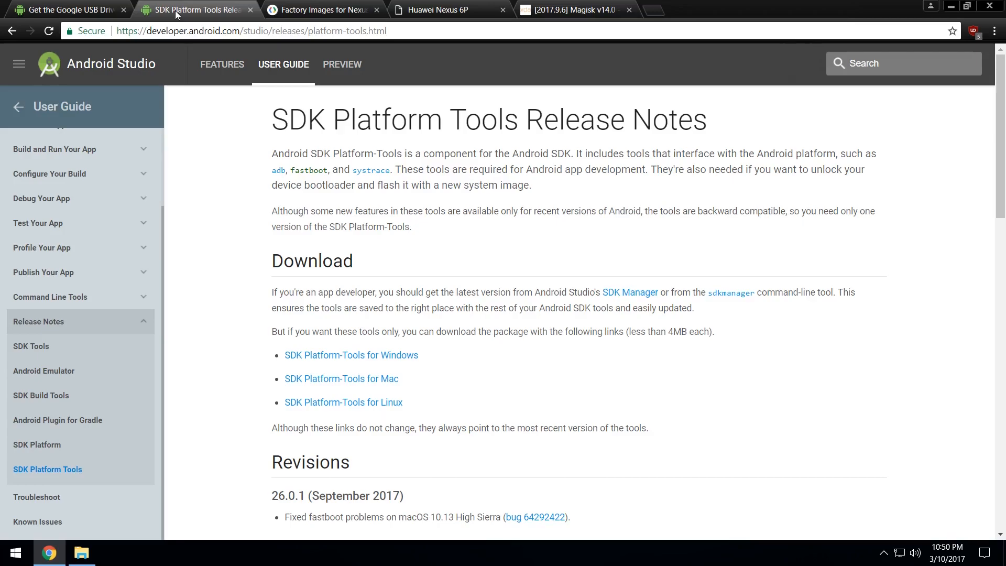
scroll(353, 279, down, 1)
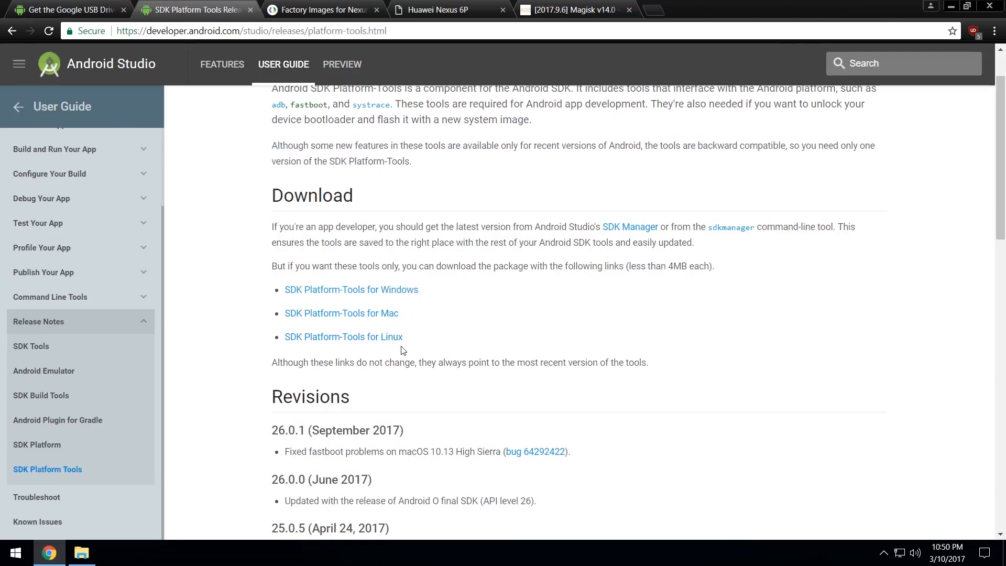
click(316, 291)
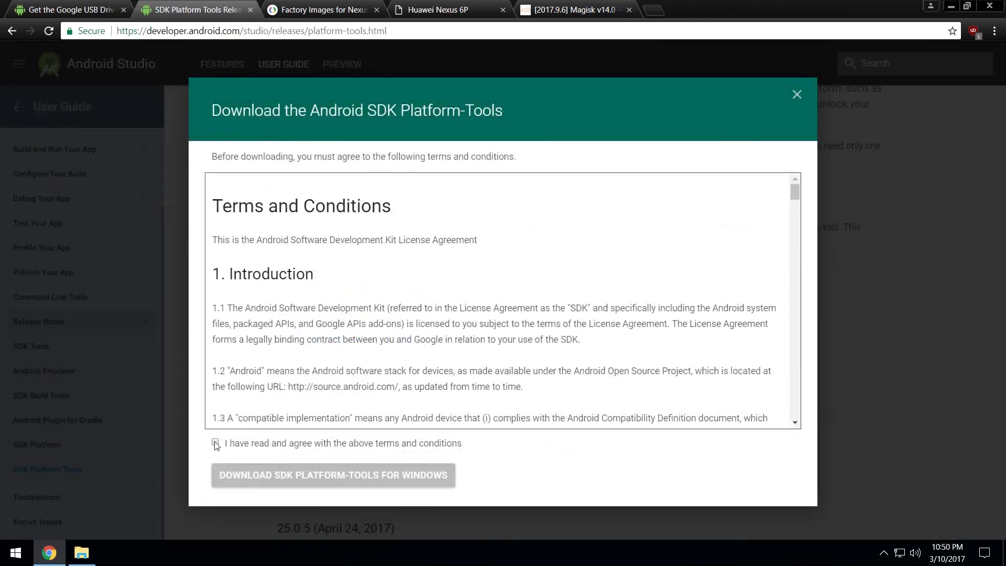
click(215, 442)
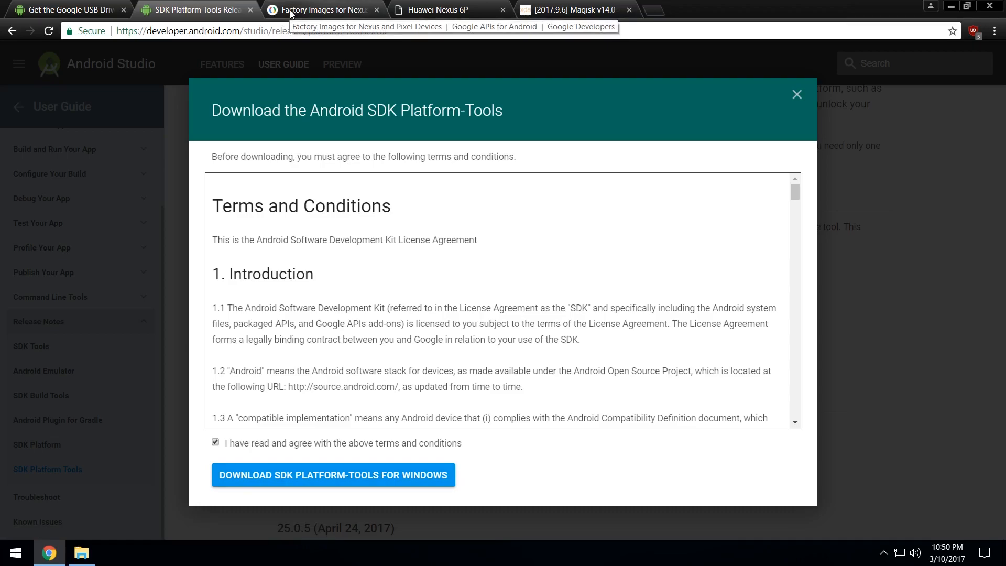
click(290, 14)
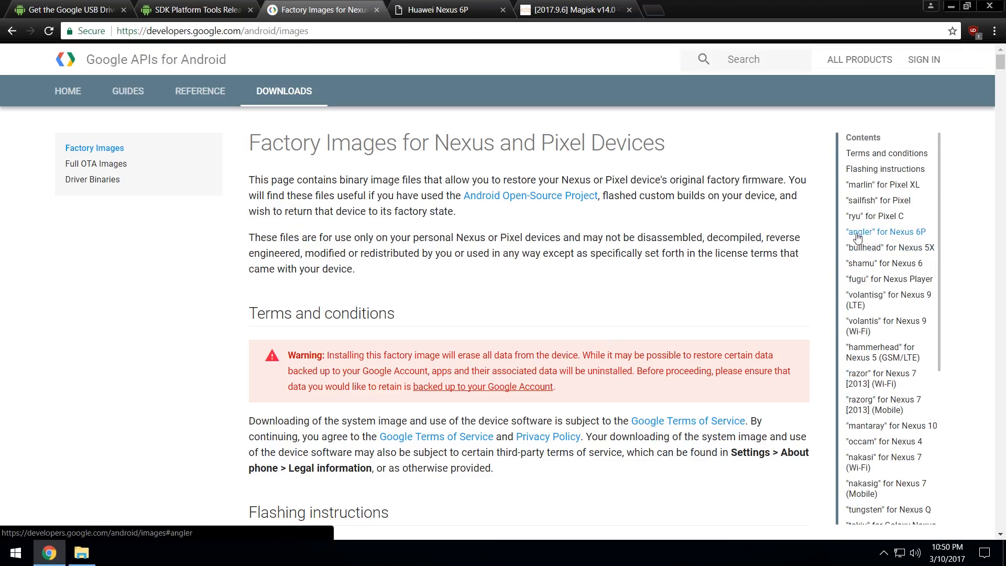
Jump to the angler Nexus 6P images, highlight the latest 8.0.0 version, then move to the TWRP Nexus 6P page
click(877, 233)
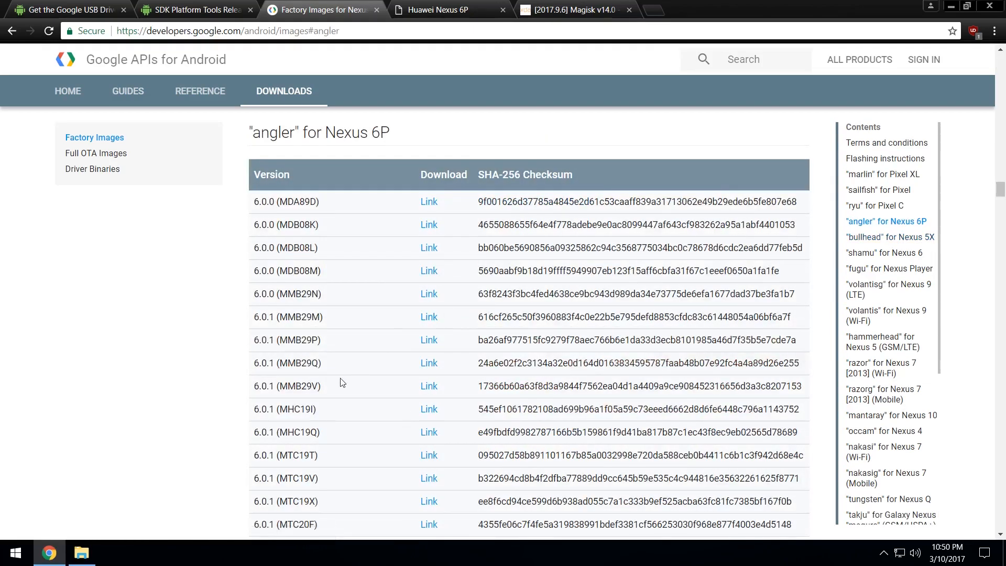
scroll(318, 315, down, 5)
scroll(318, 394, down, 5)
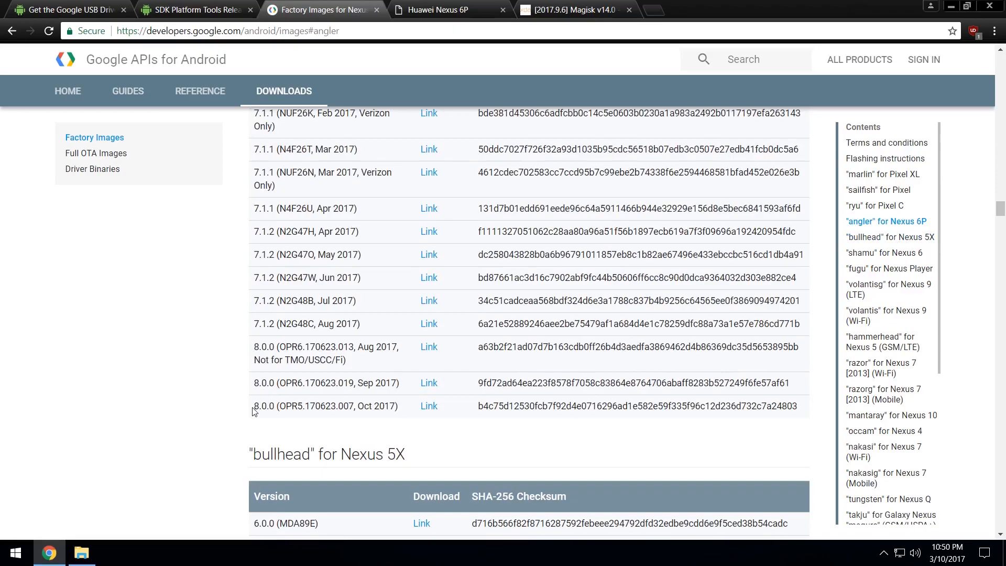
drag(254, 405, 401, 407)
click(391, 416)
click(437, 10)
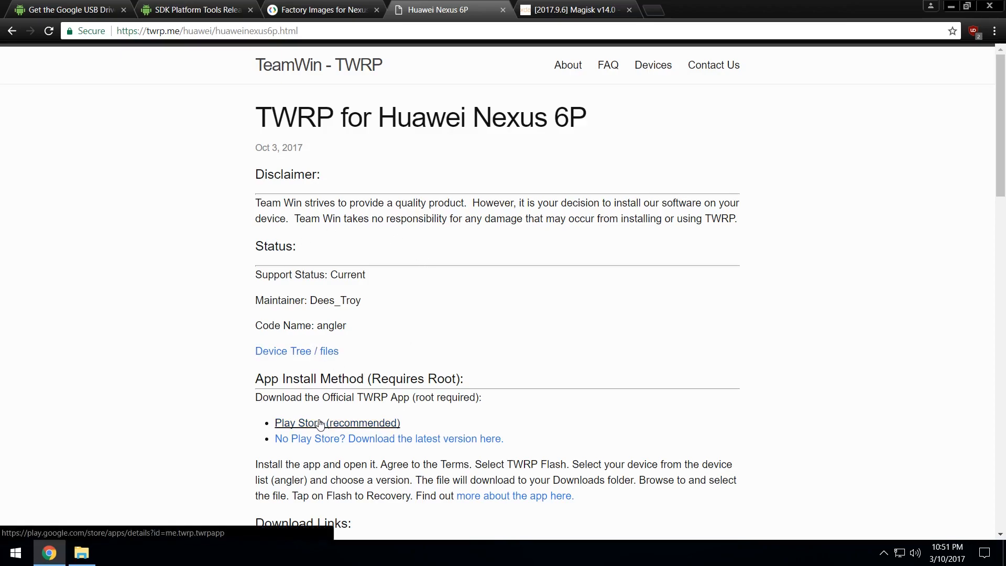
scroll(321, 423, down, 3)
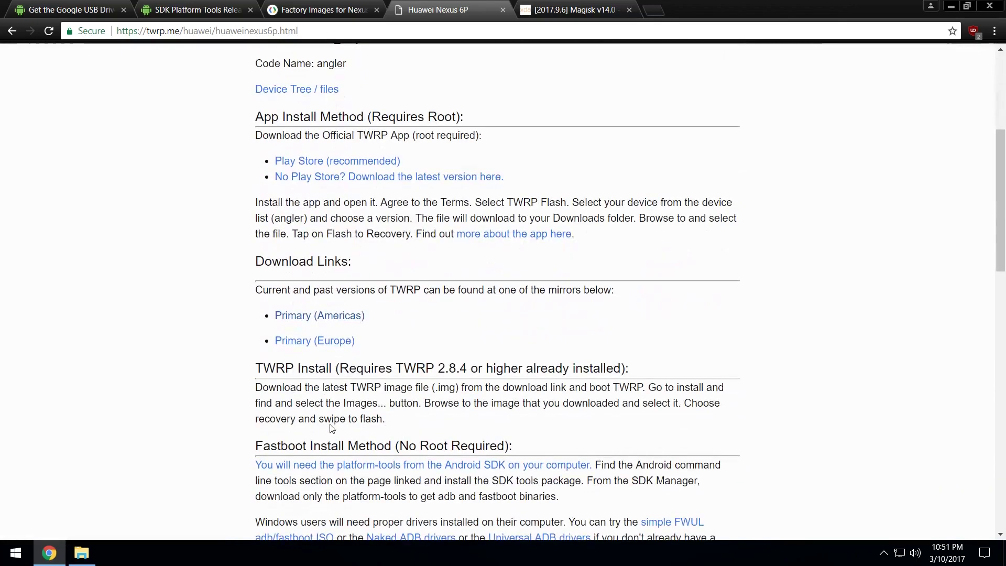
Download twrp-3.1.1-0-angler.img from the Primary (Americas) mirror, then move to the Magisk v14.0 XDA thread
click(332, 318)
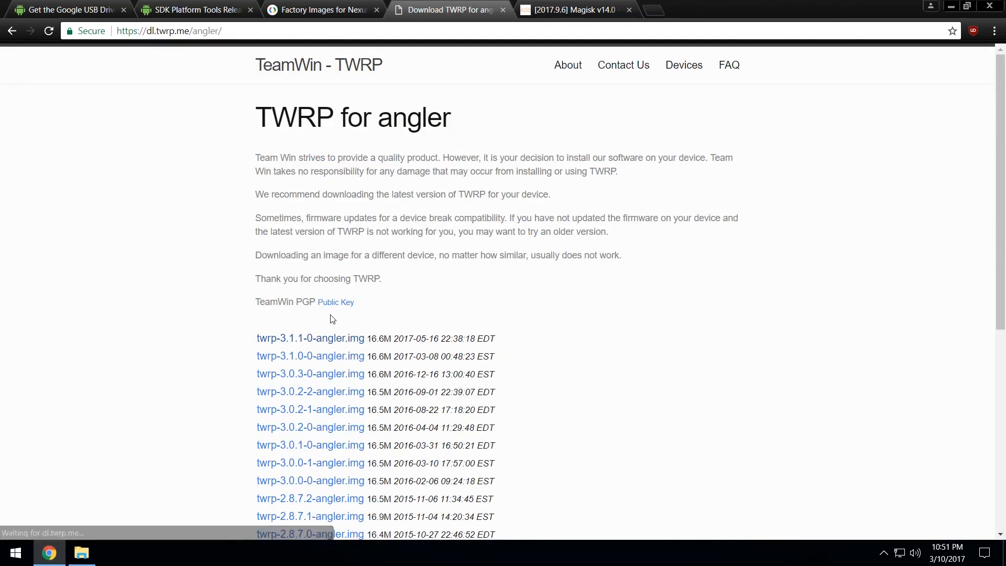
click(310, 338)
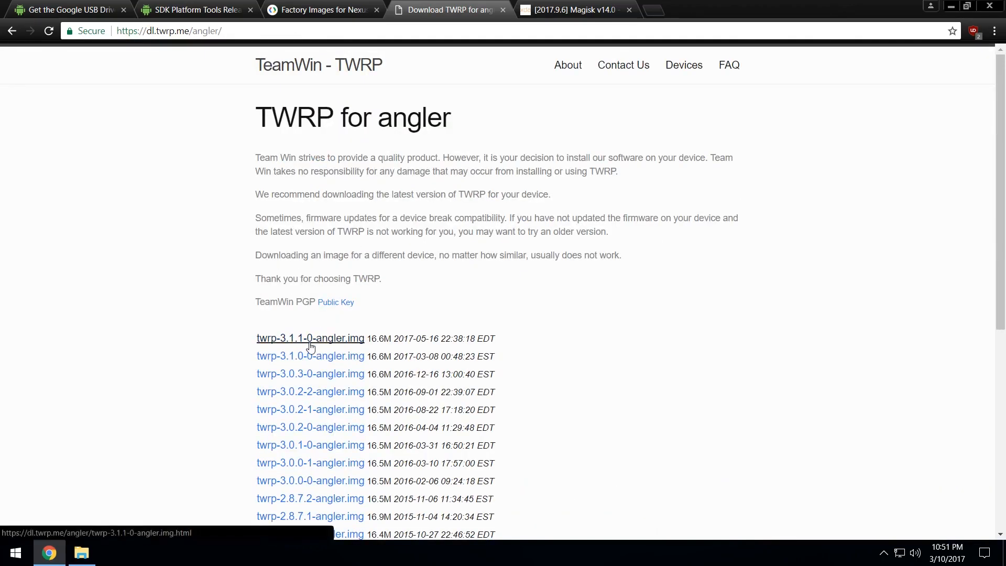
click(382, 217)
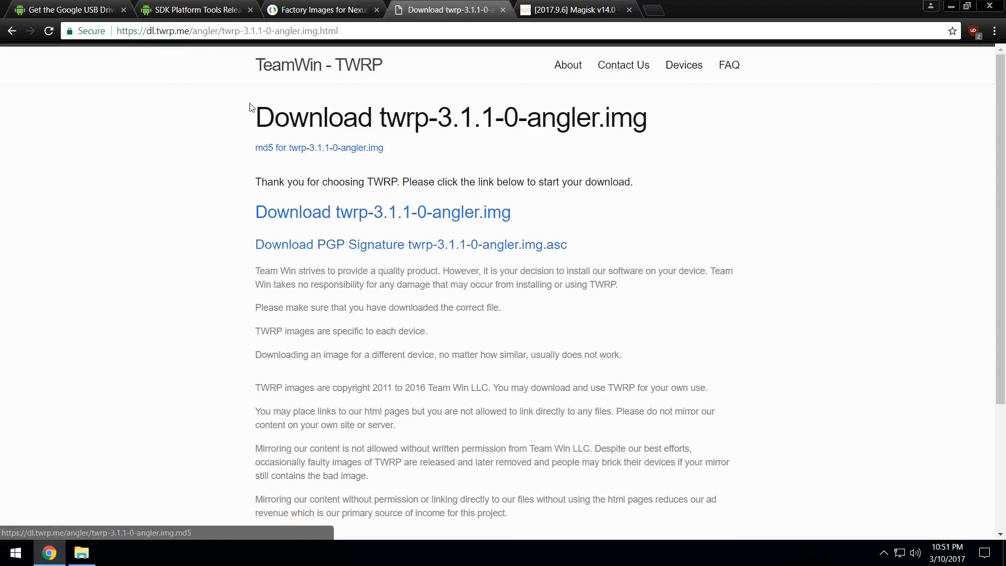
mouse_move(503, 4)
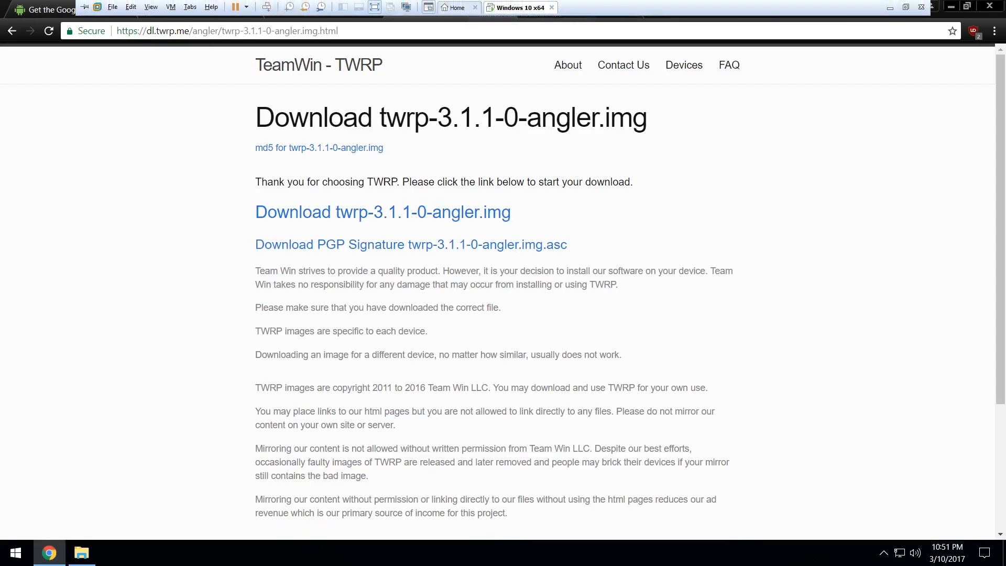
click(554, 10)
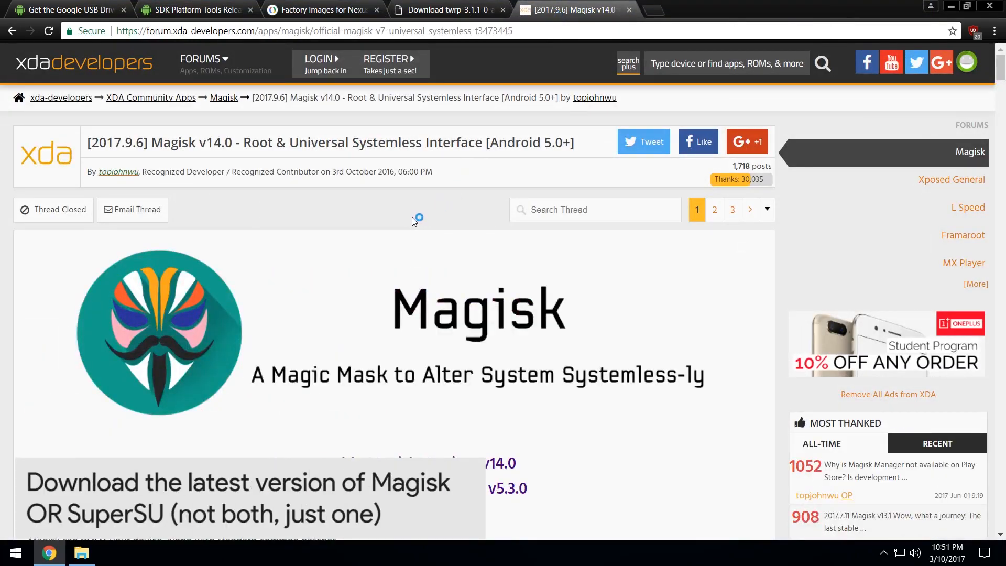
scroll(408, 216, down, 3)
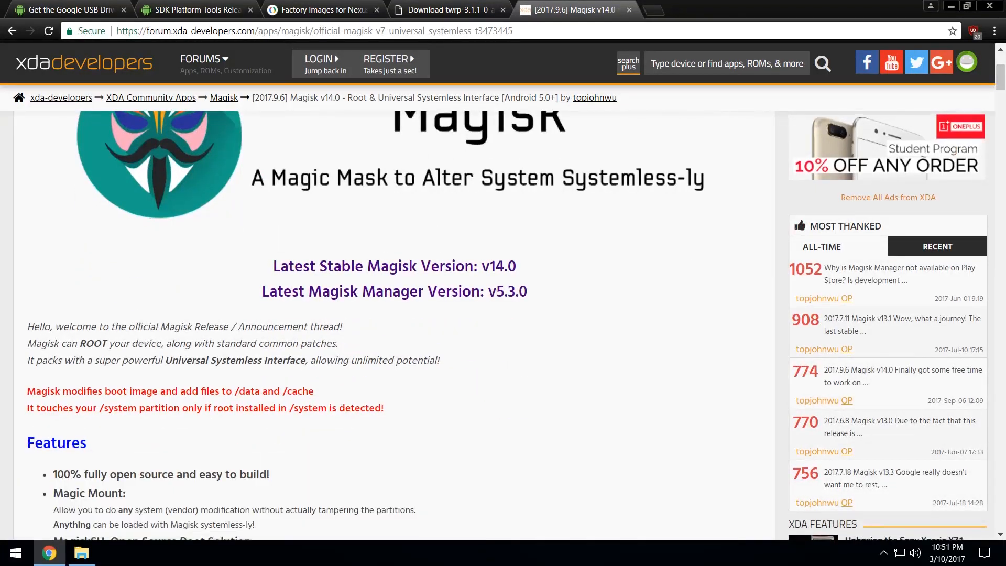
scroll(312, 283, down, 2)
scroll(314, 283, down, 3)
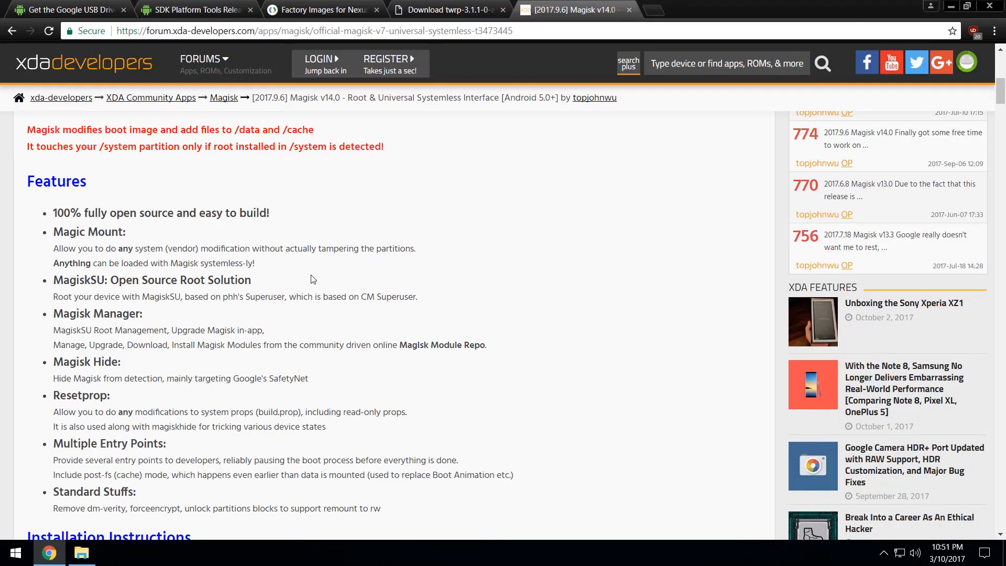
scroll(308, 277, down, 5)
scroll(308, 277, down, 3)
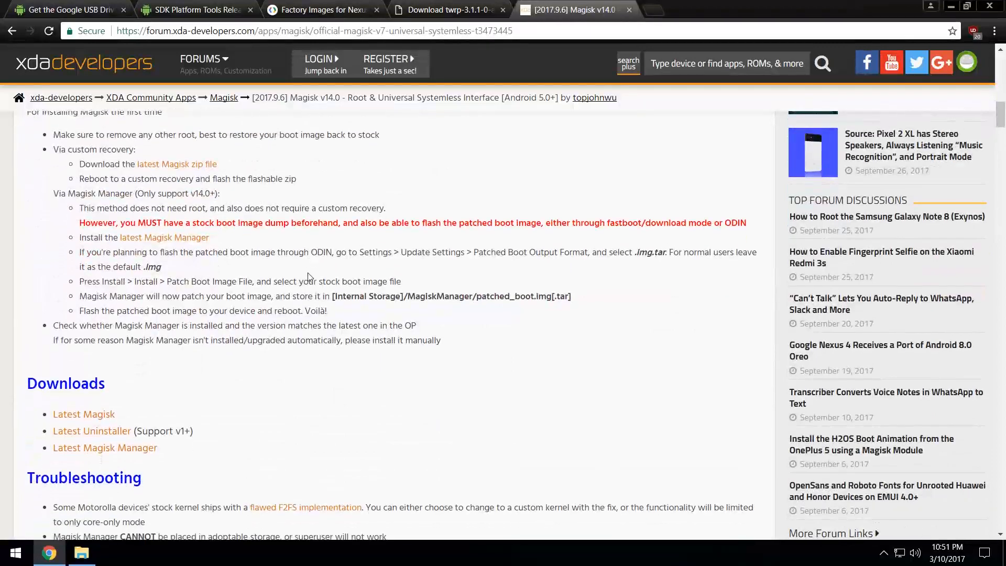
scroll(302, 277, down, 3)
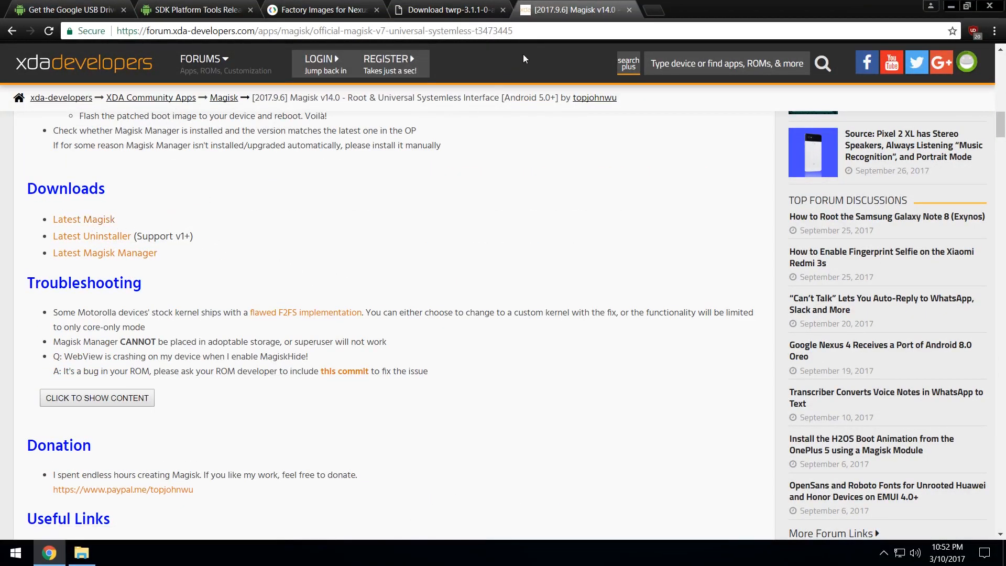
Load download.chainfire.eu/supersu in the address bar, removing the extra 's' after the 404 page
key(ctrl+l)
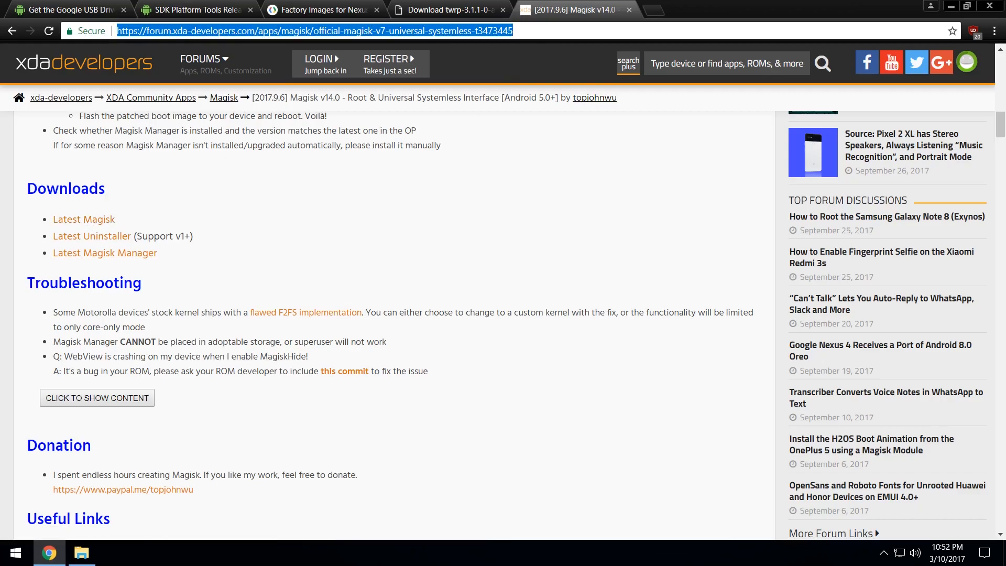
text(downl)
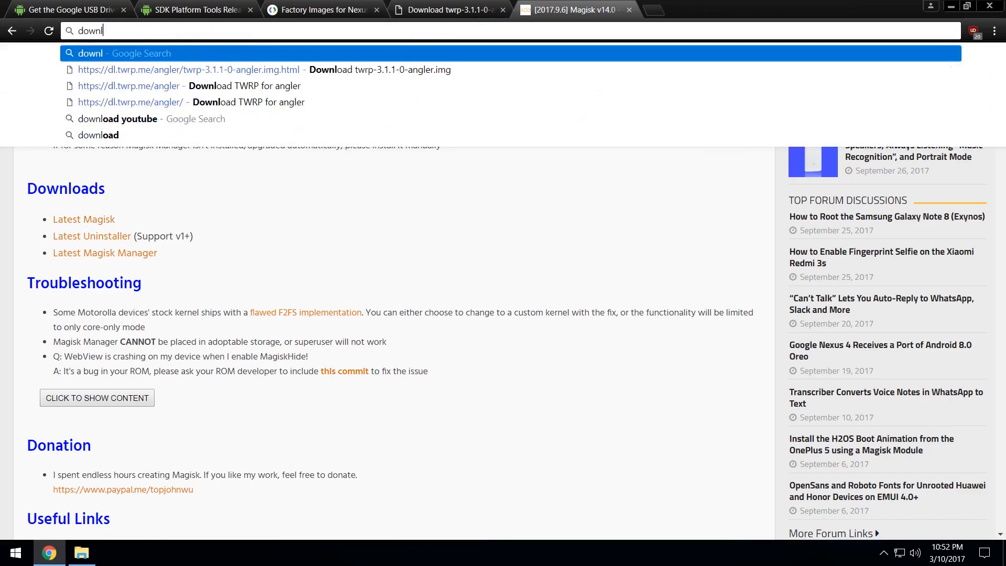
text(oads.chainfo)
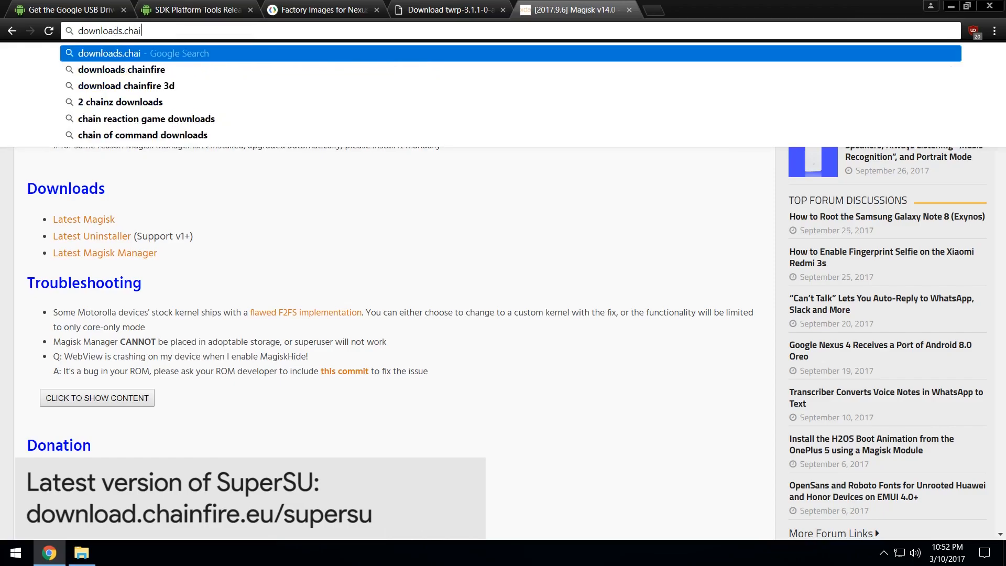
key(BackSpace)
text(ire.eu)
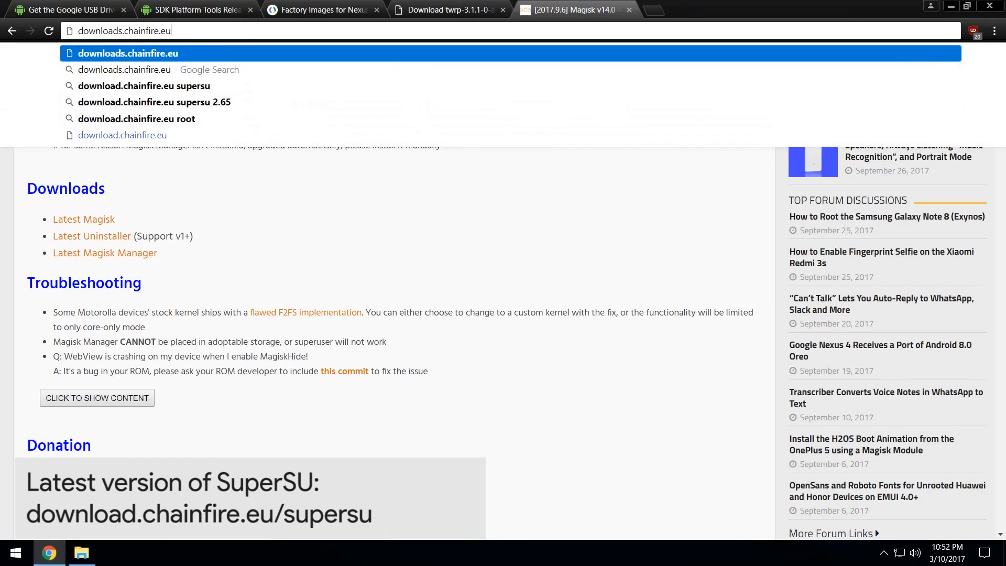
text(/supersu)
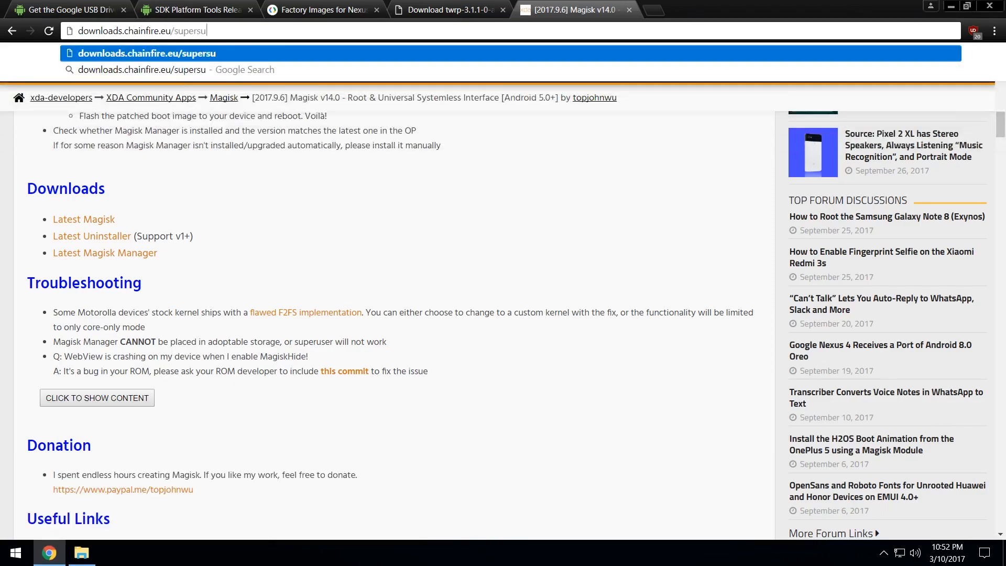
key(Return)
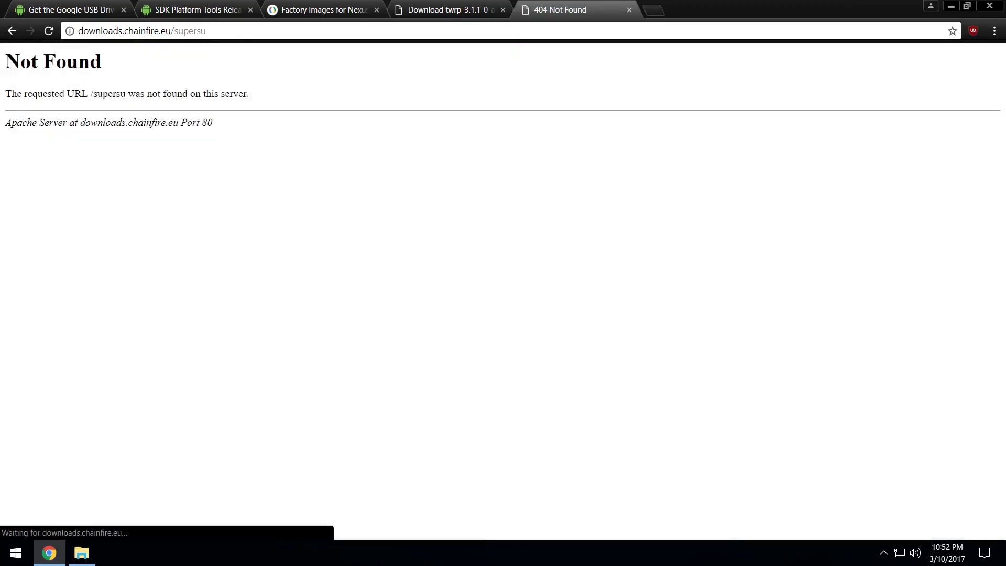
click(142, 30)
click(122, 30)
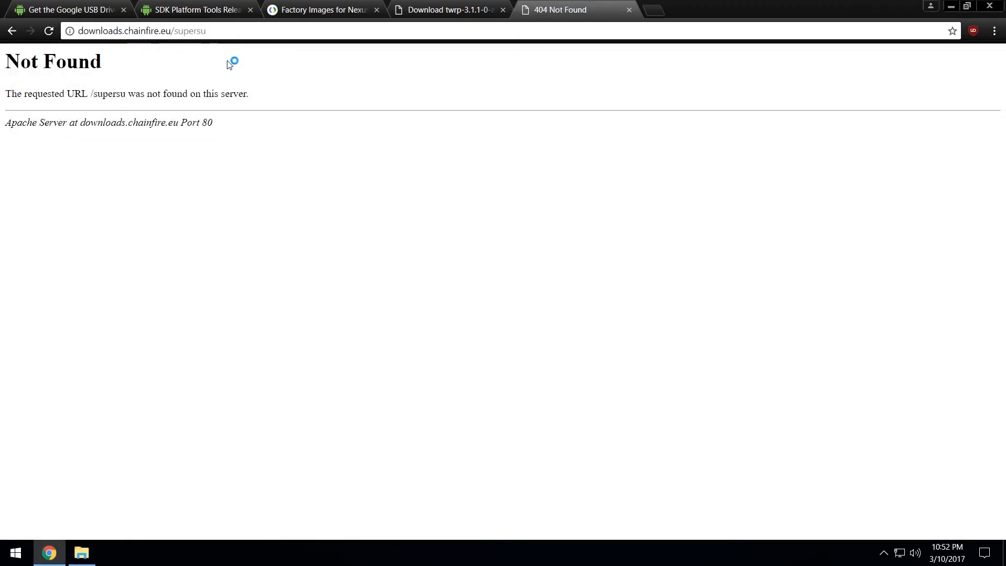
key(BackSpace)
key(Return)
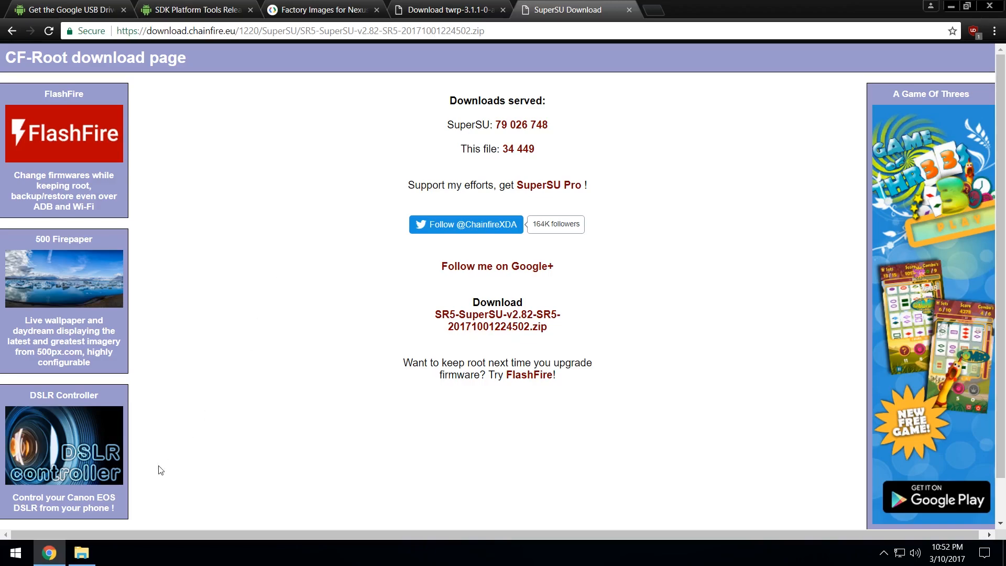
Review the Android folder's USB driver, platform-tools, TWRP image and Magisk-v14.0.zip downloads
click(81, 552)
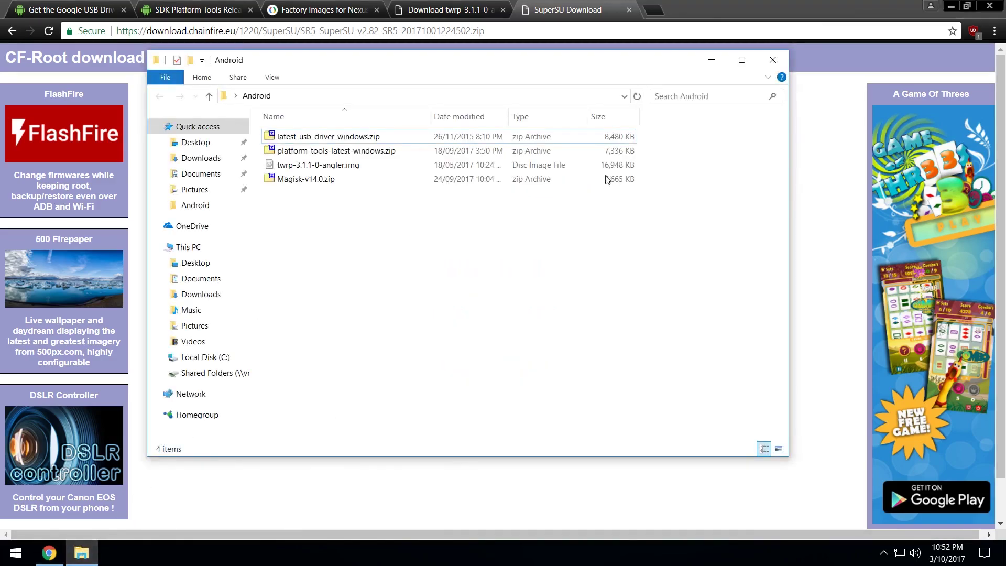
click(952, 7)
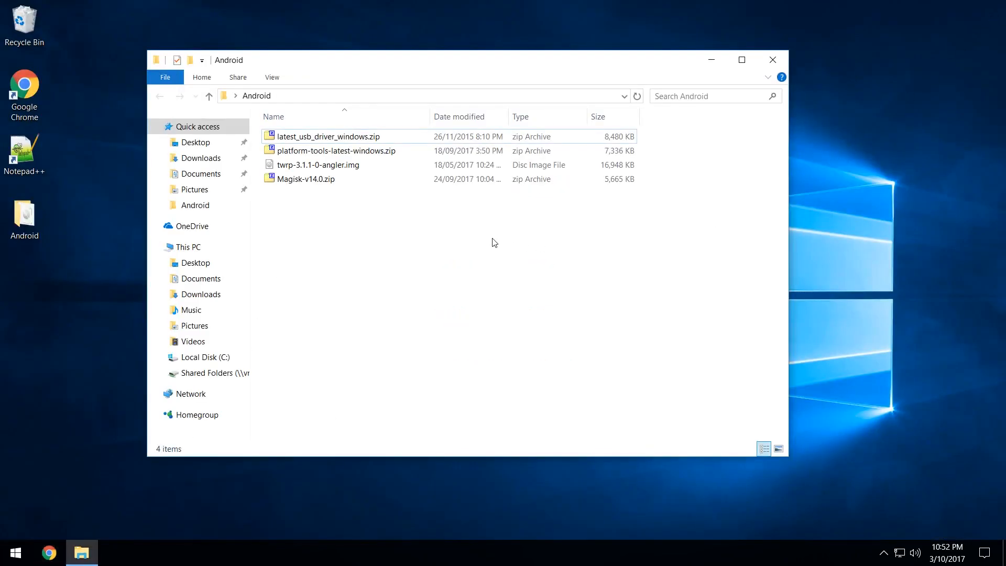
click(321, 137)
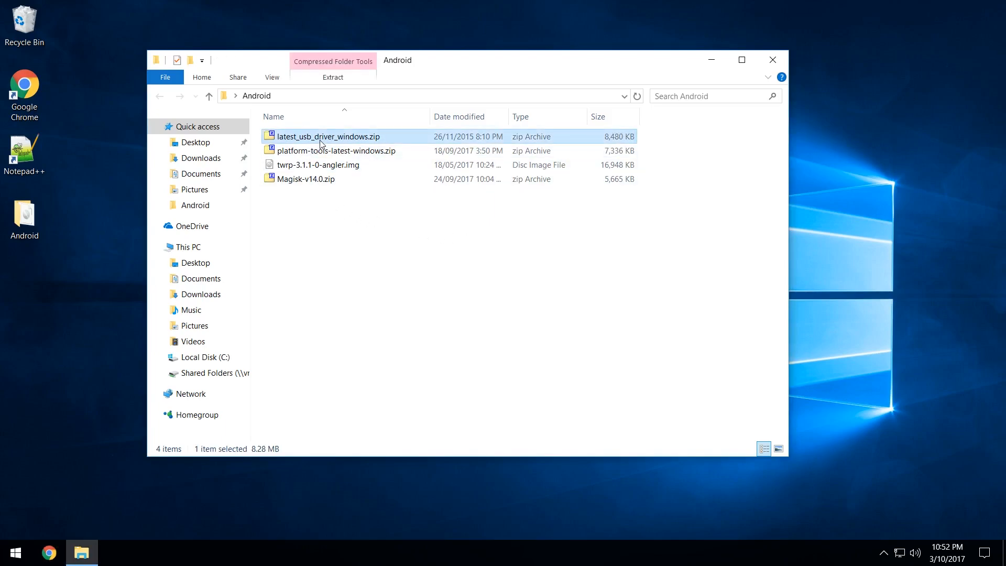
click(321, 151)
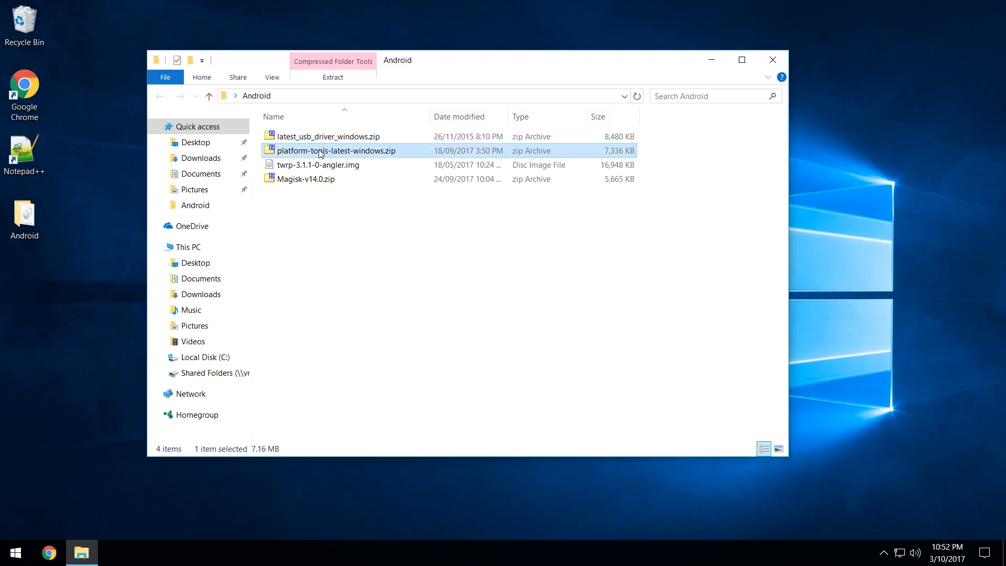
click(320, 165)
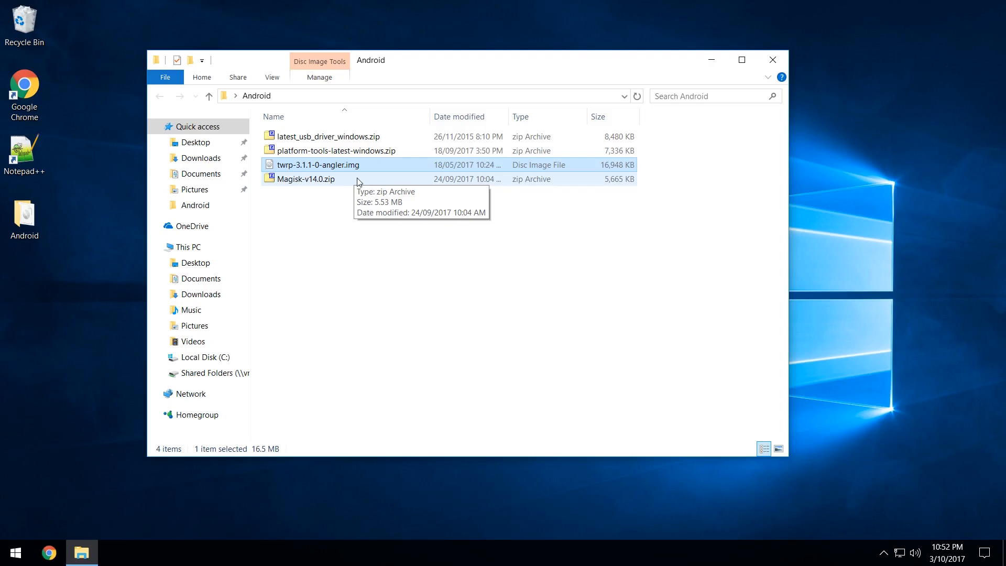
click(322, 182)
click(310, 276)
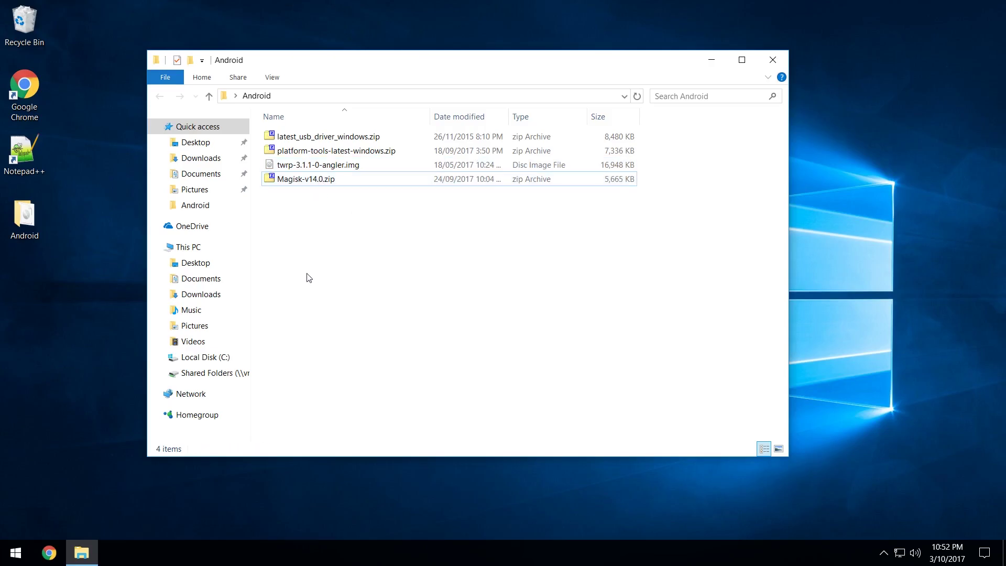
In a second Explorer window, browse Shared Folders > Android > Google to the angler factory image zip
middle_click(82, 553)
click(240, 407)
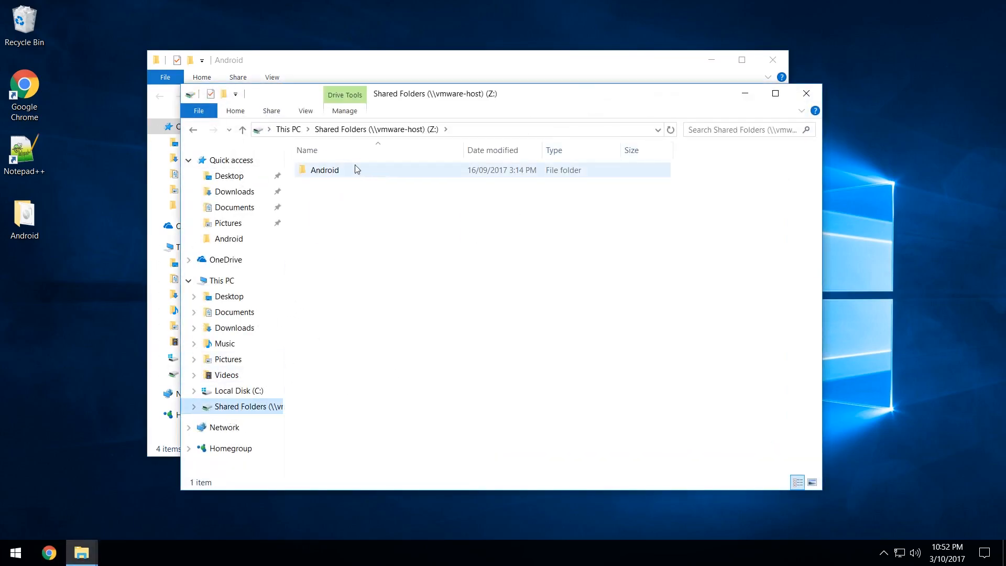
double_click(327, 170)
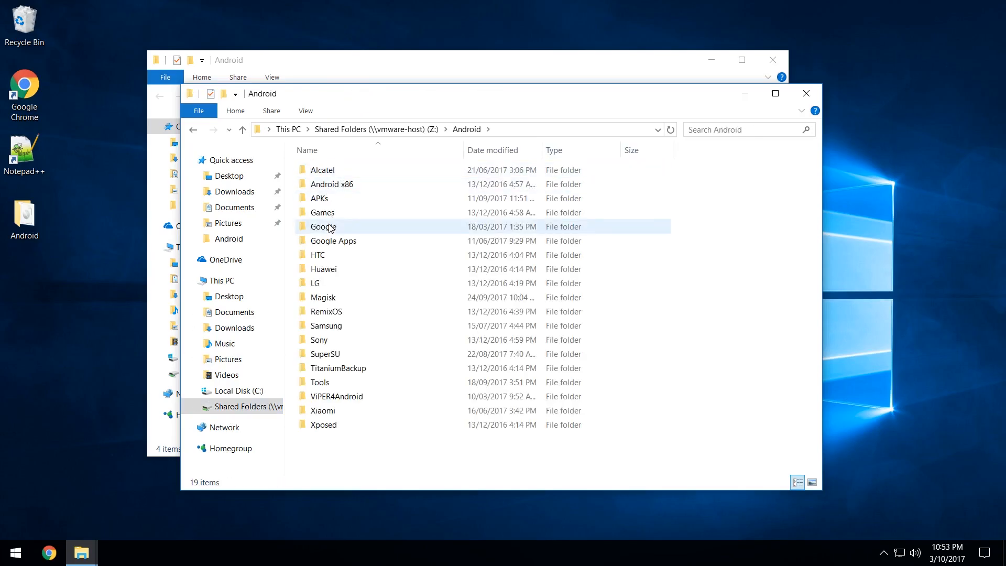
double_click(323, 226)
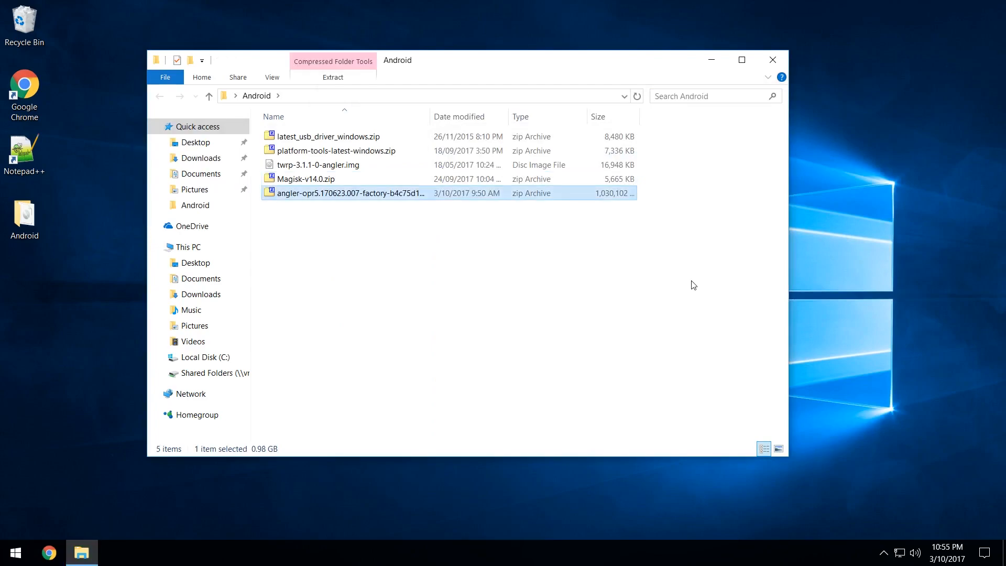
click(550, 273)
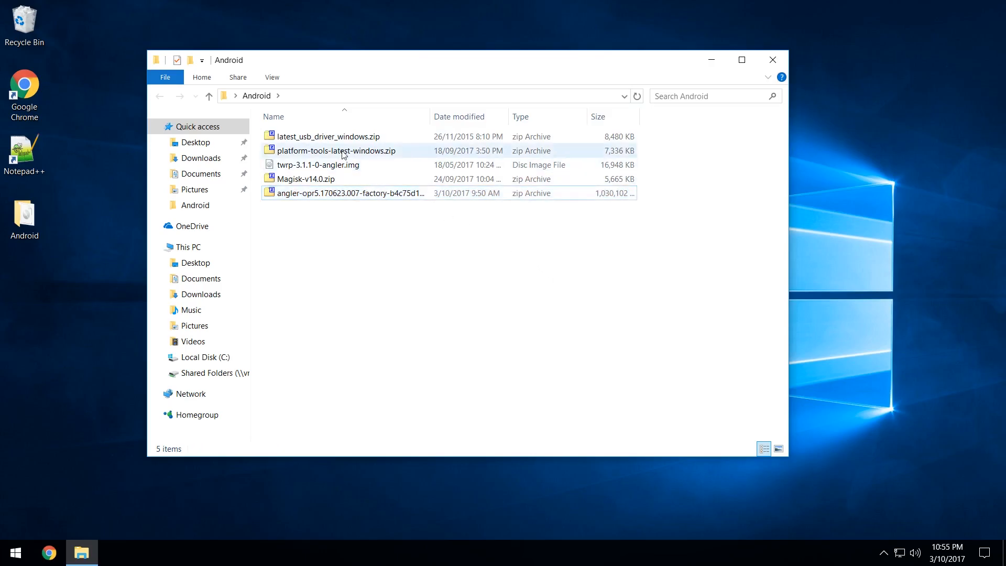
mouse_move(350, 193)
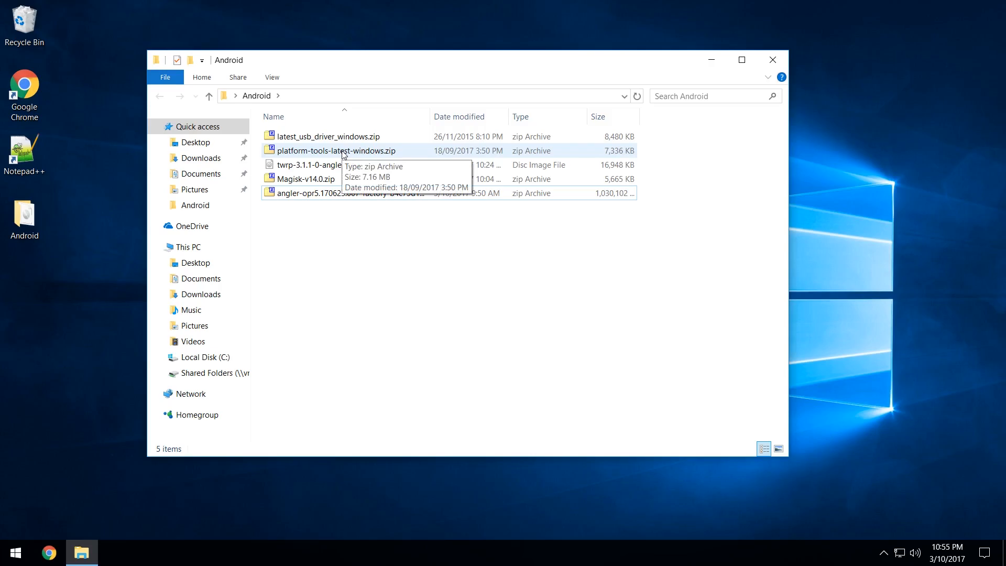
Inside the factory zip's angler-opr5.170623.007 folder, select the bootloader, radio, image zip and flash-all.bat
double_click(305, 194)
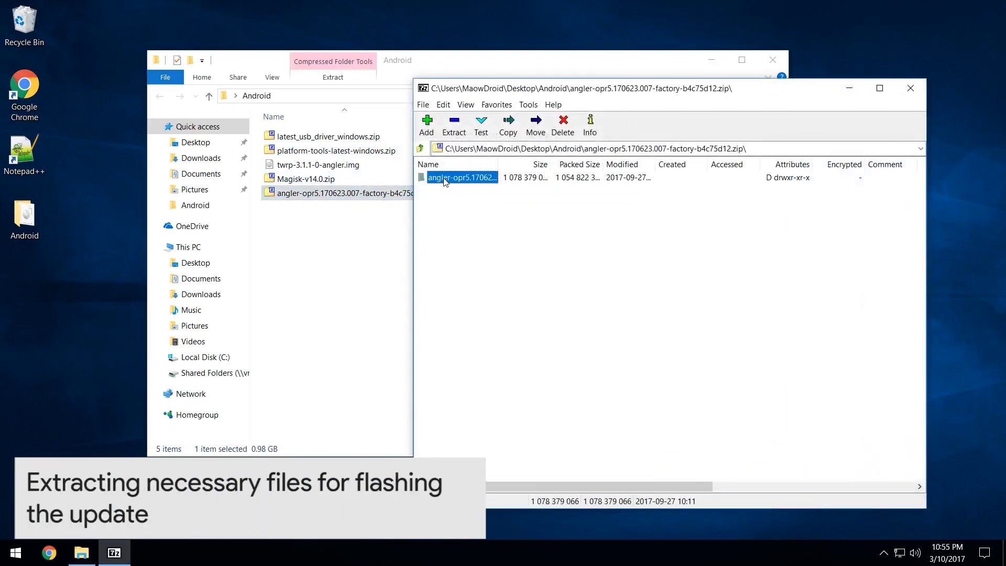
double_click(445, 178)
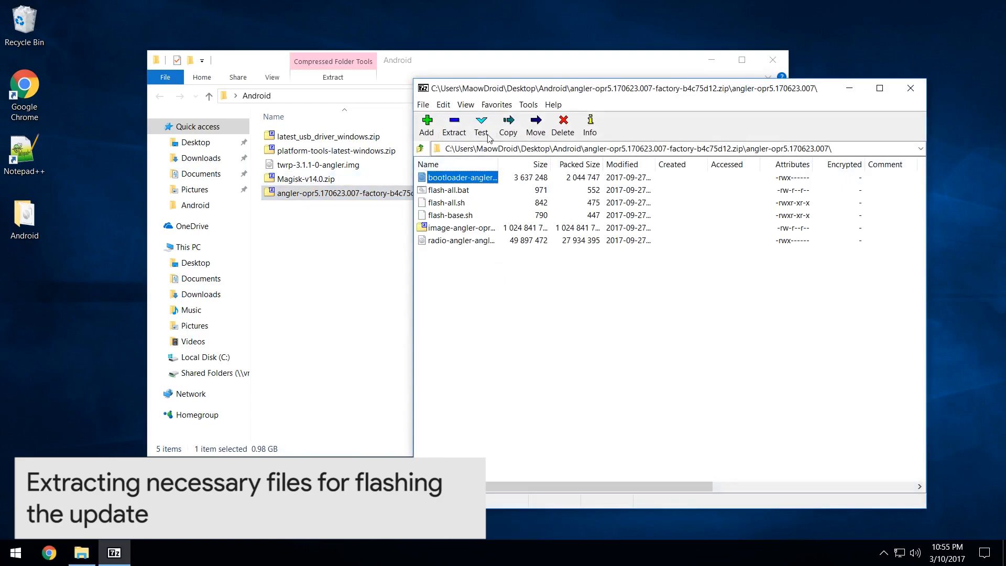
drag(499, 164, 587, 170)
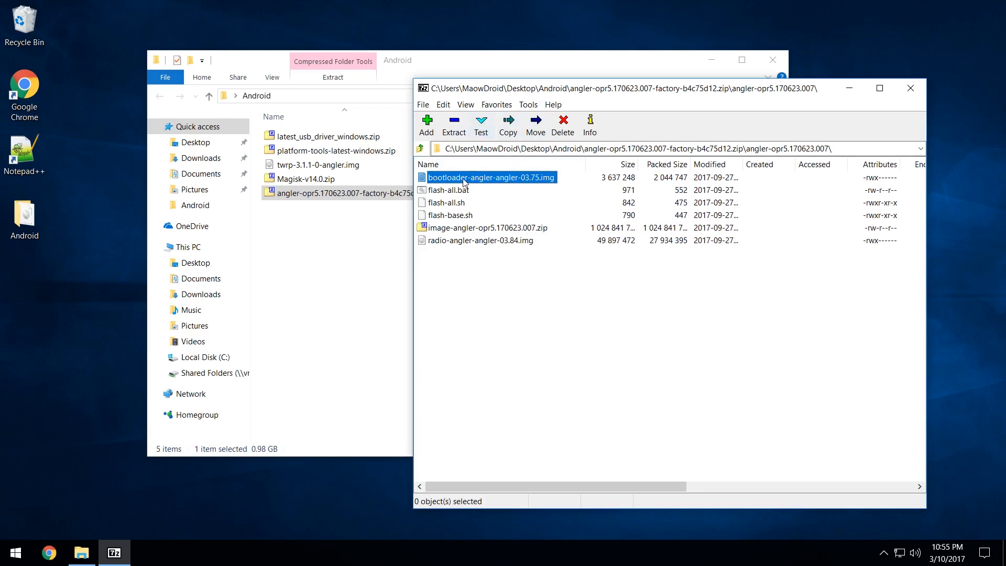
ctrl+click(457, 241)
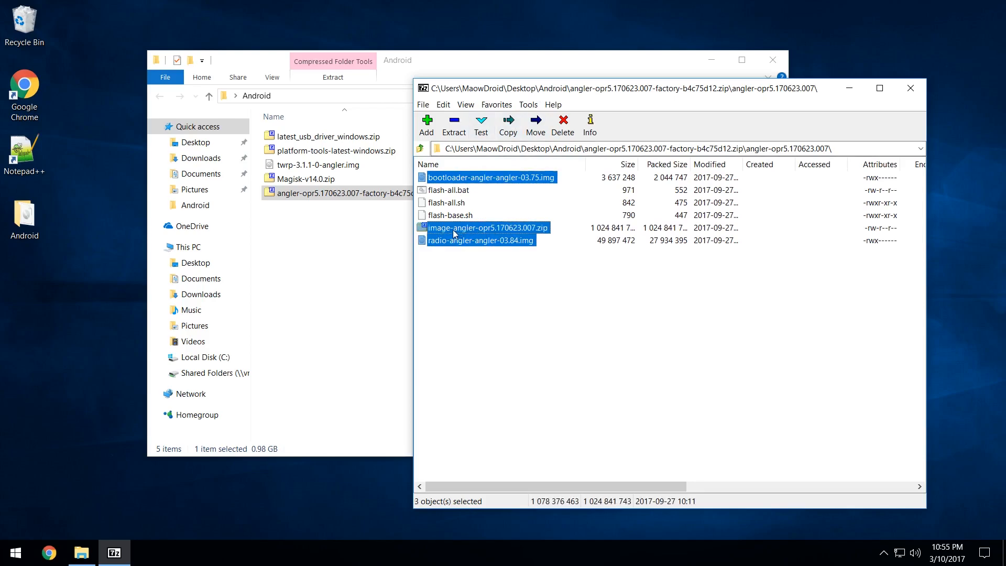
ctrl+click(452, 192)
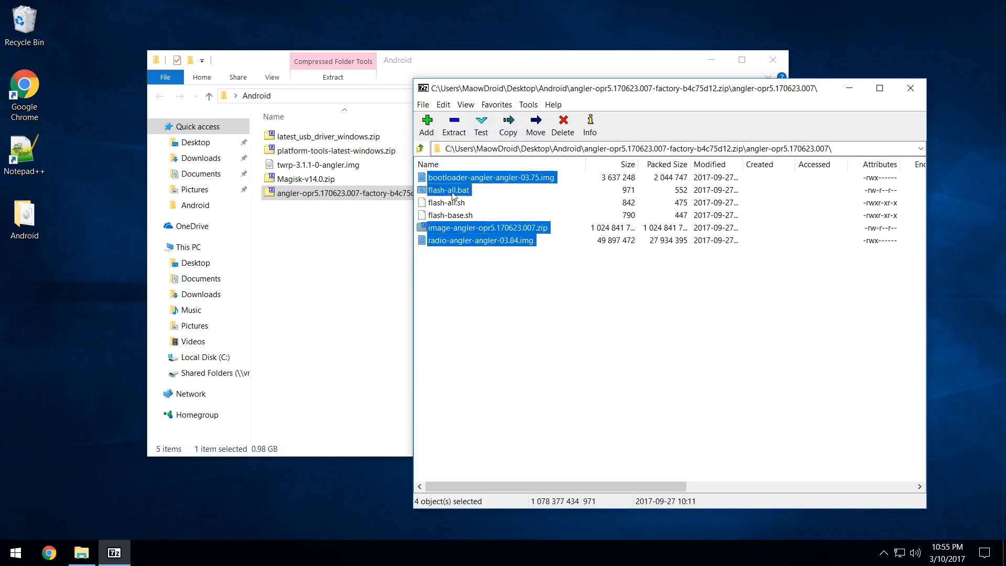
Drag the selected files into the Android folder to extract them, then close the archive
drag(453, 191, 317, 263)
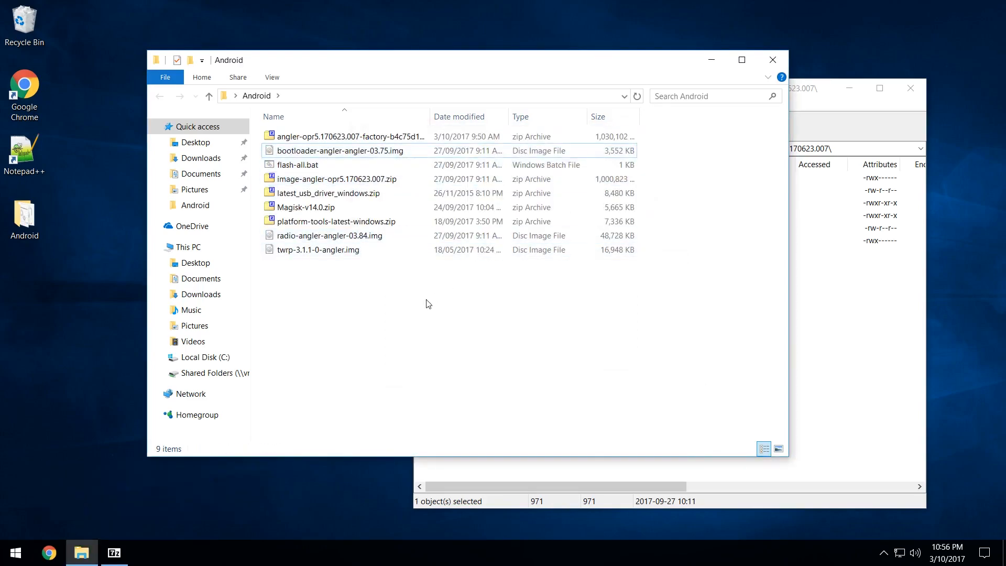
click(865, 307)
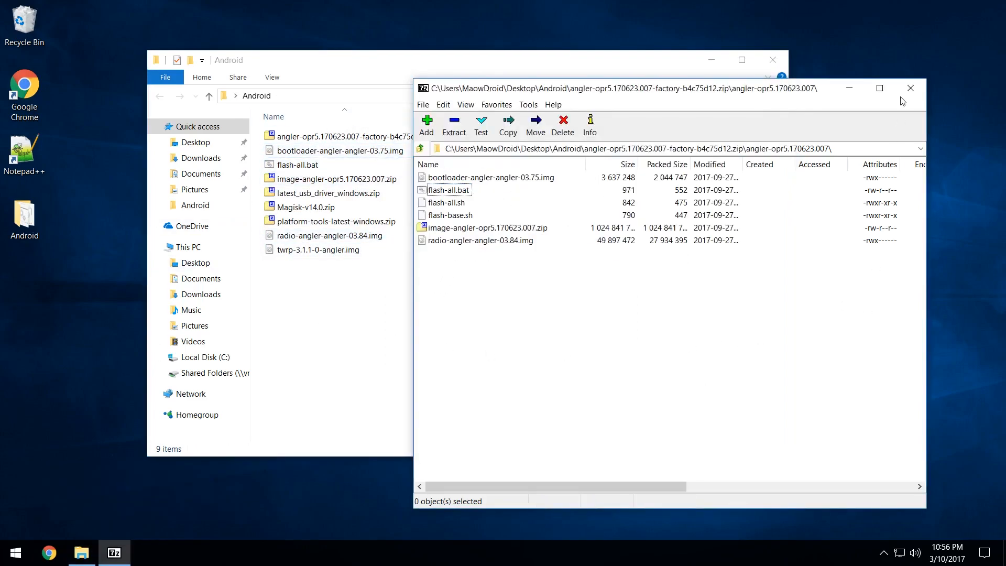
click(918, 93)
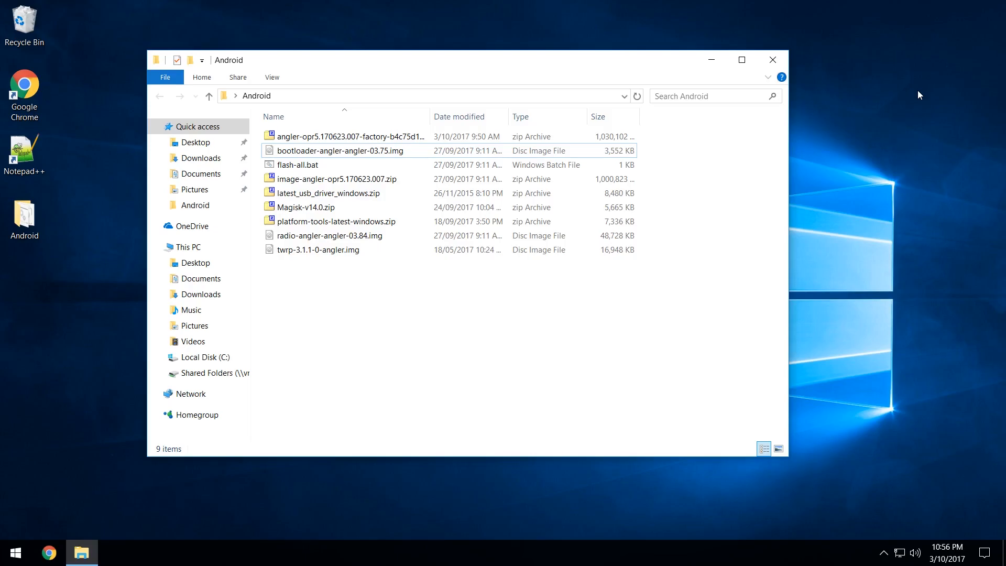
Delete recovery.img from image-angler-opr5.170623.007.zip in 7-Zip, confirm, and close the archive
click(343, 183)
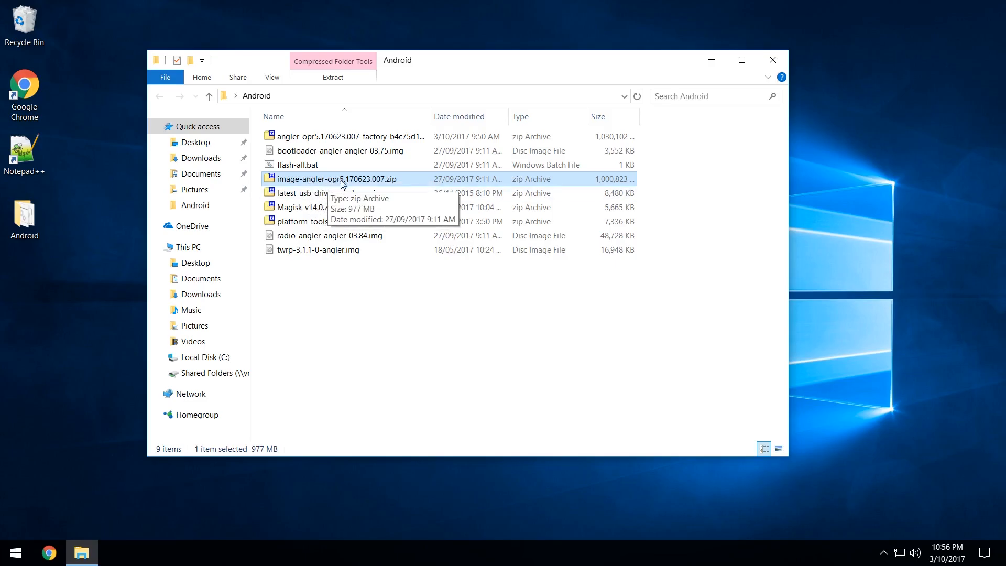
double_click(331, 182)
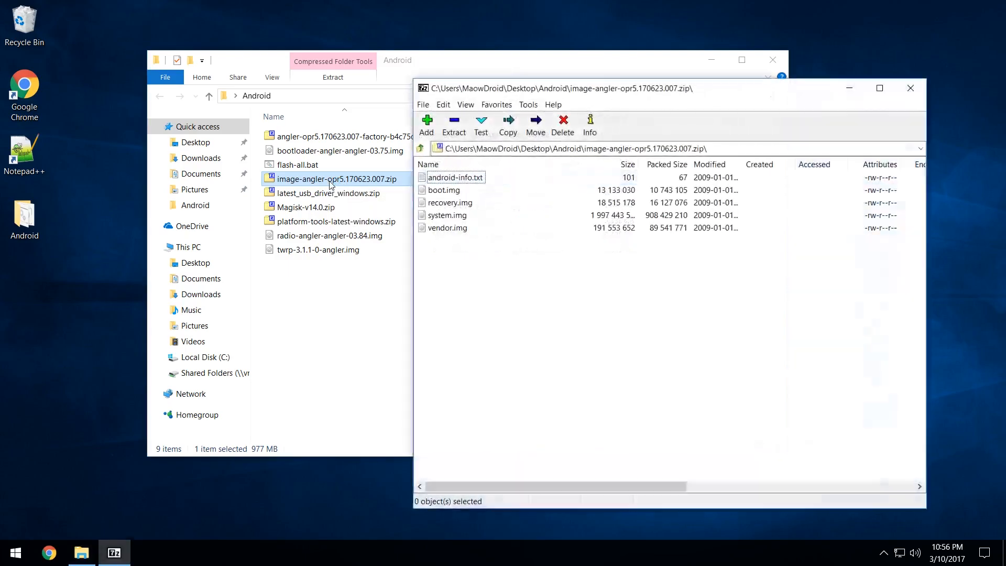
click(452, 206)
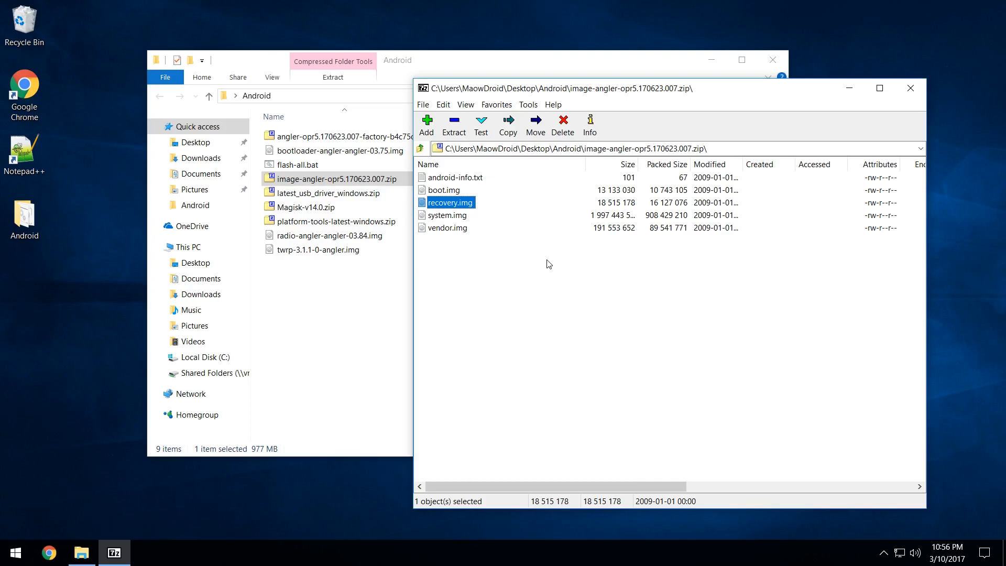
key(Delete)
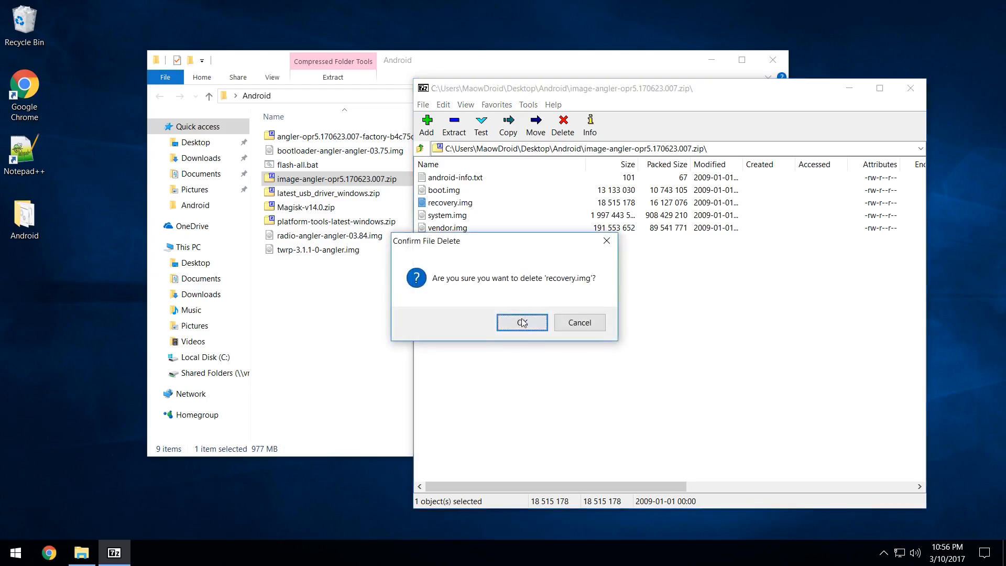
click(521, 319)
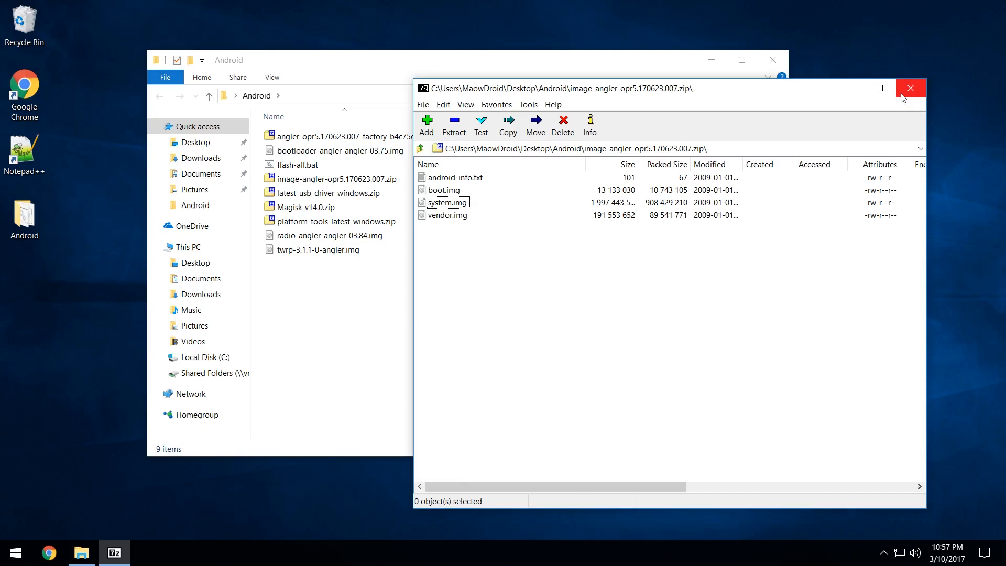
click(909, 88)
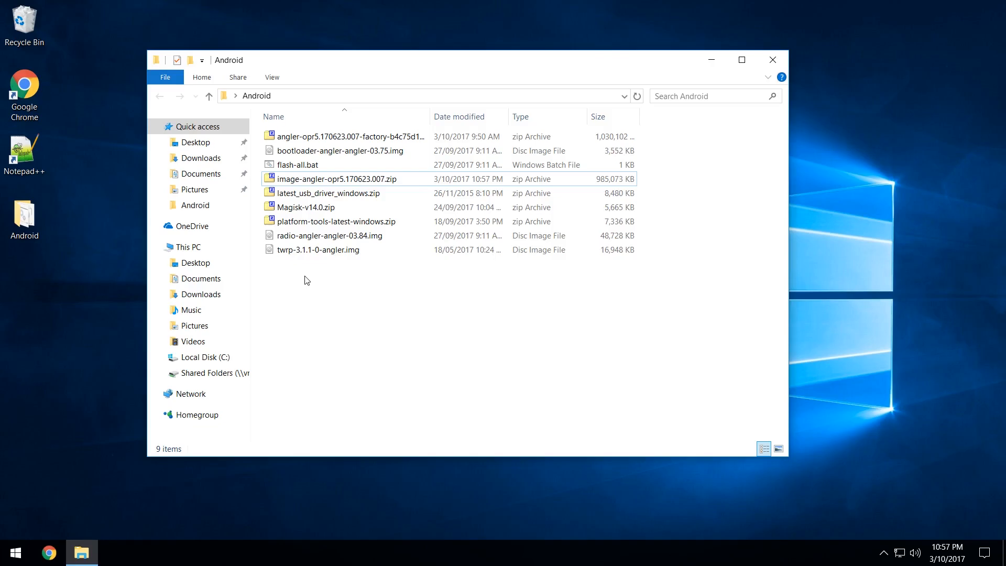
Select Magisk-v14.0.zip in the Android folder
click(315, 207)
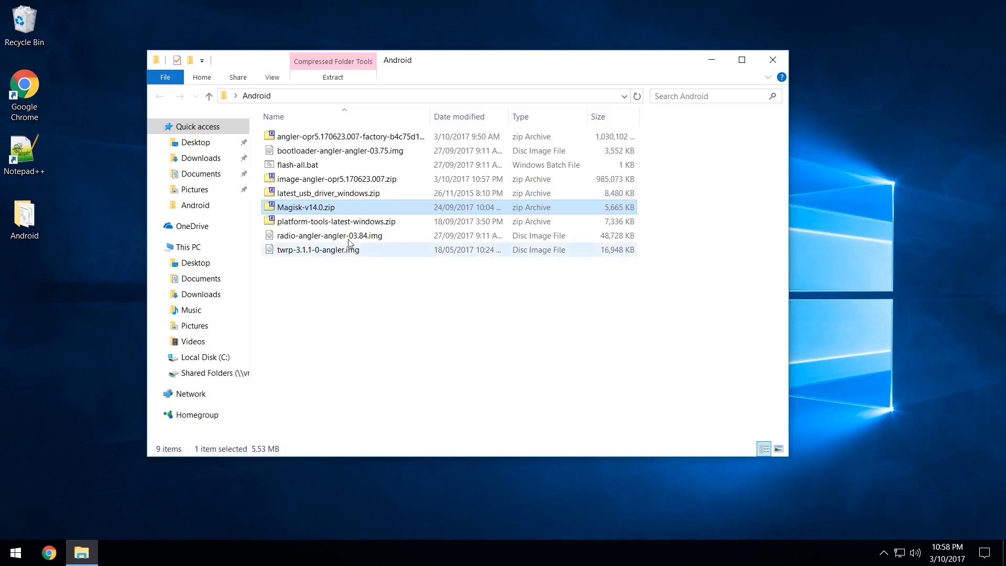
Inside the platform-tools zip, select adb.exe, AdbWinApi.dll, AdbWinUsbApi.dll, fastboot.exe and libwinpthread-1.dll
double_click(322, 221)
click(454, 178)
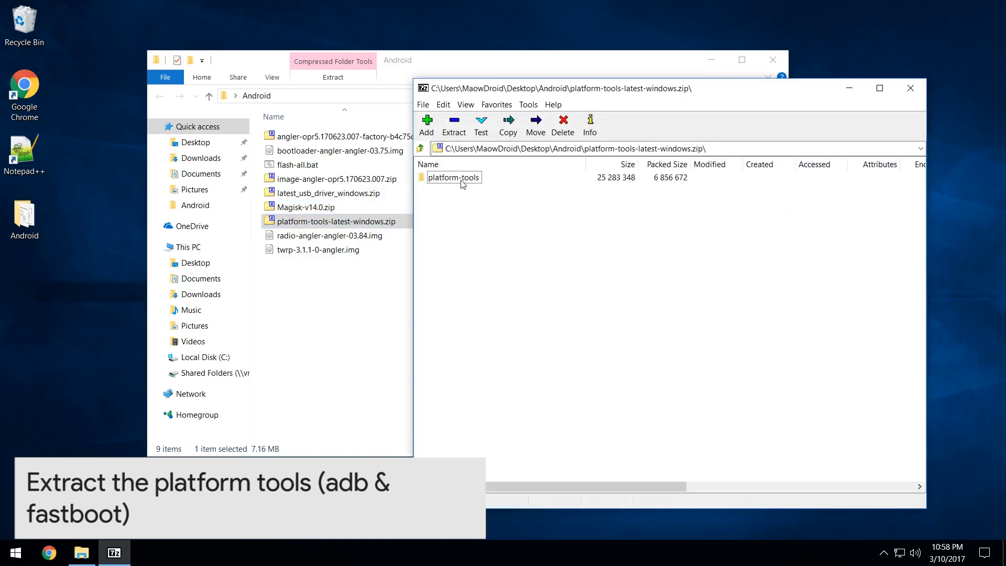
double_click(453, 178)
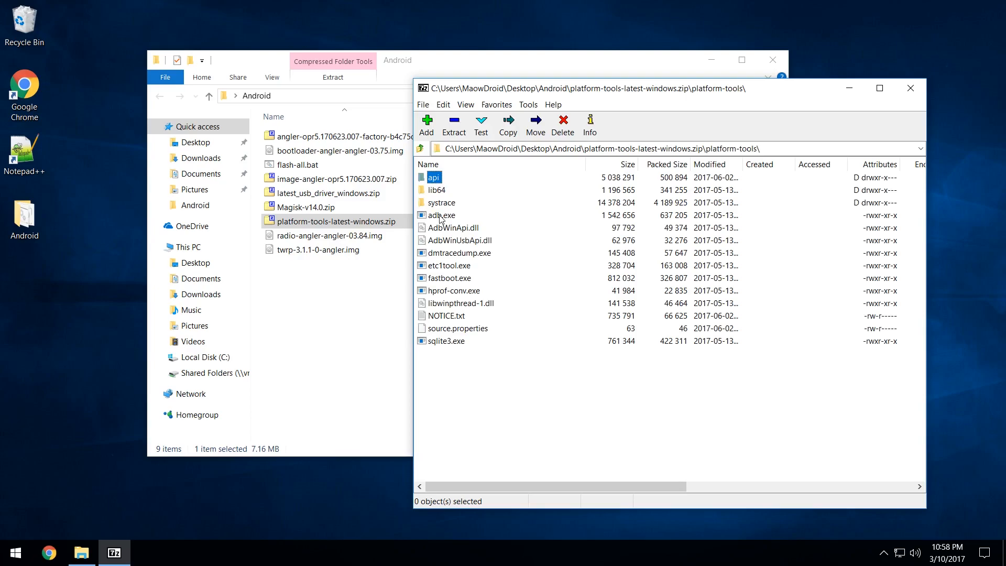
click(440, 215)
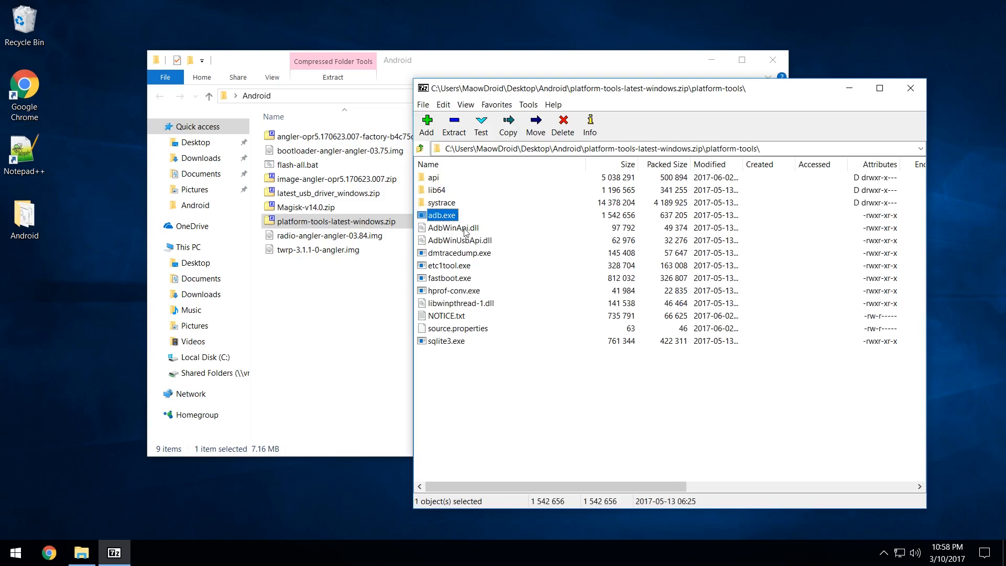
ctrl+click(463, 228)
ctrl+click(471, 241)
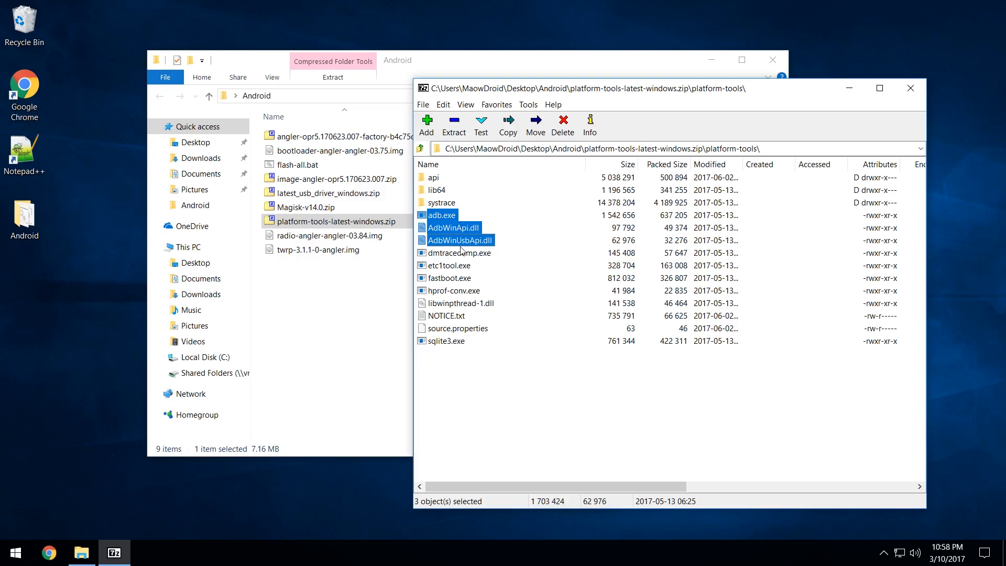
ctrl+click(448, 279)
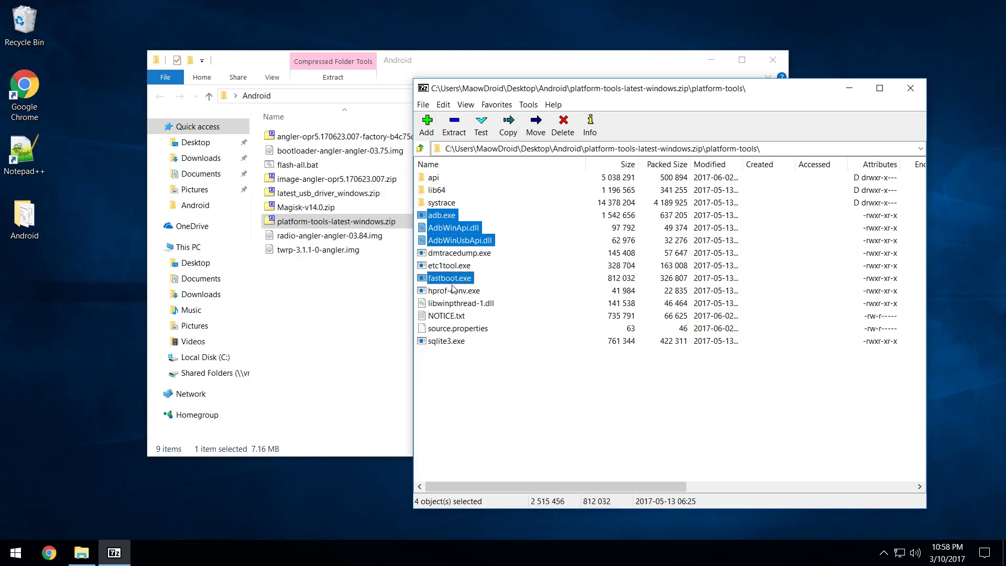
ctrl+click(472, 303)
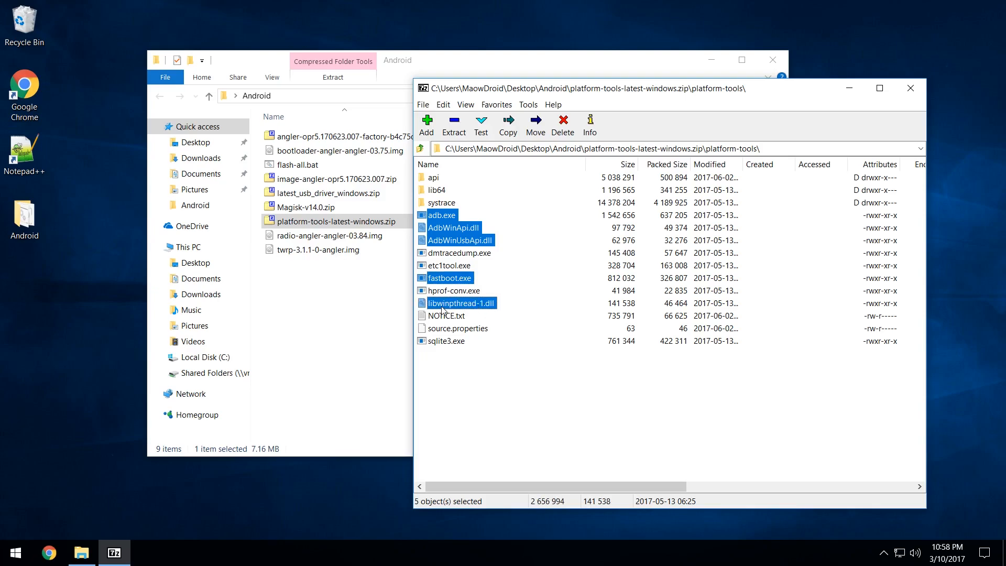
Drag the five selected tools into the Android folder to extract them, then close the archive
drag(445, 309, 358, 316)
click(359, 330)
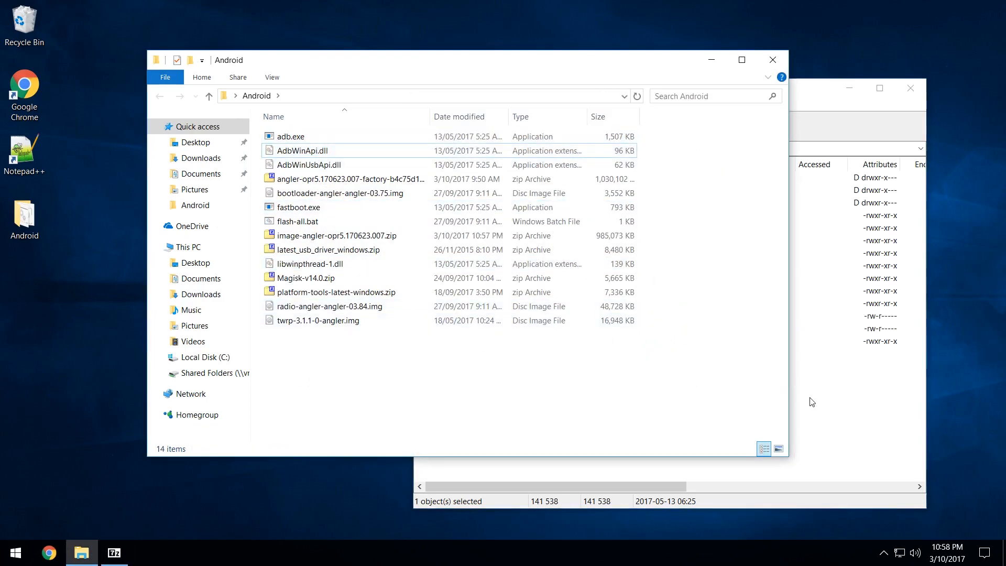
click(786, 387)
click(909, 88)
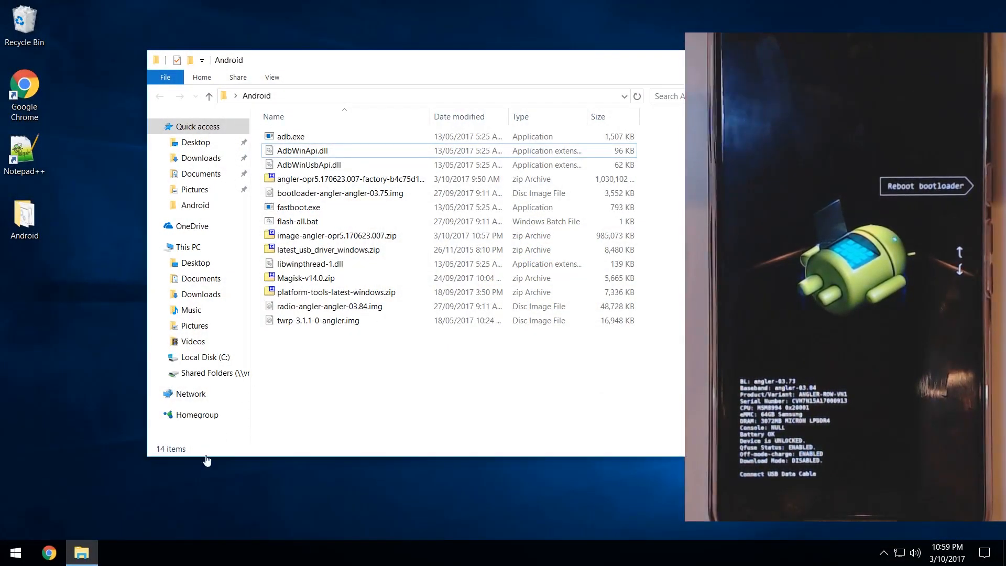
Launch Device Manager from the quick system-tools list and make its device list taller
right_click(17, 553)
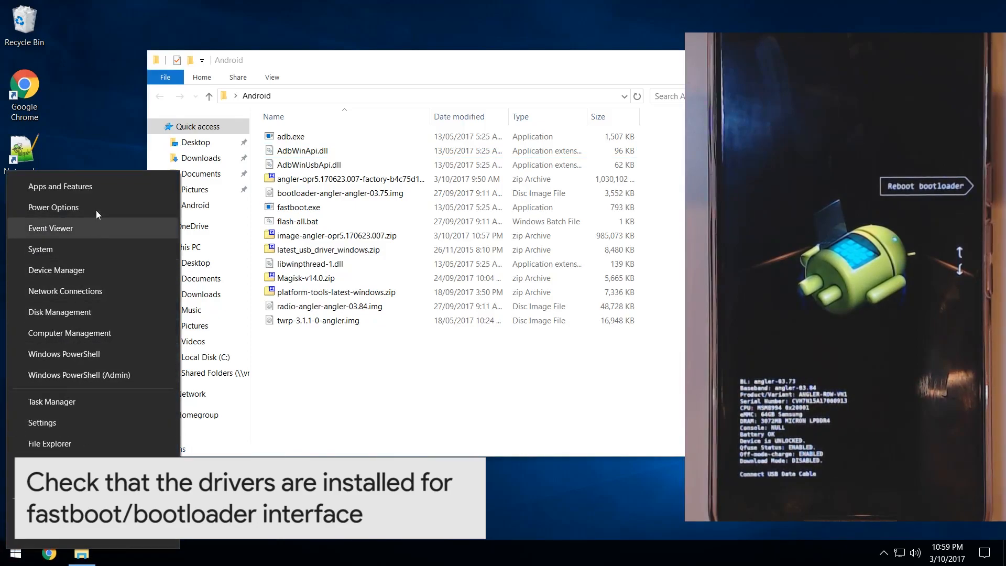
click(90, 271)
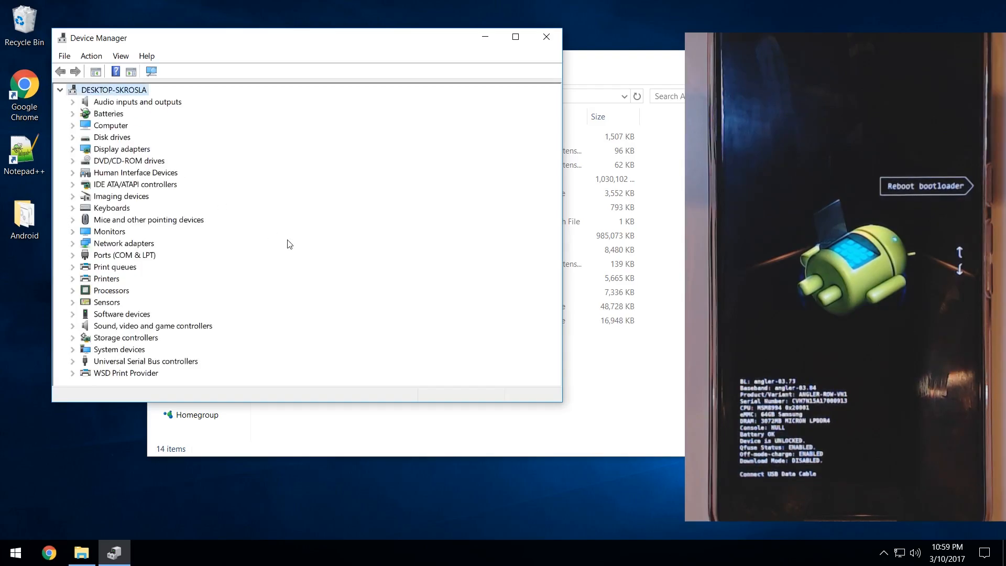
drag(97, 402, 86, 449)
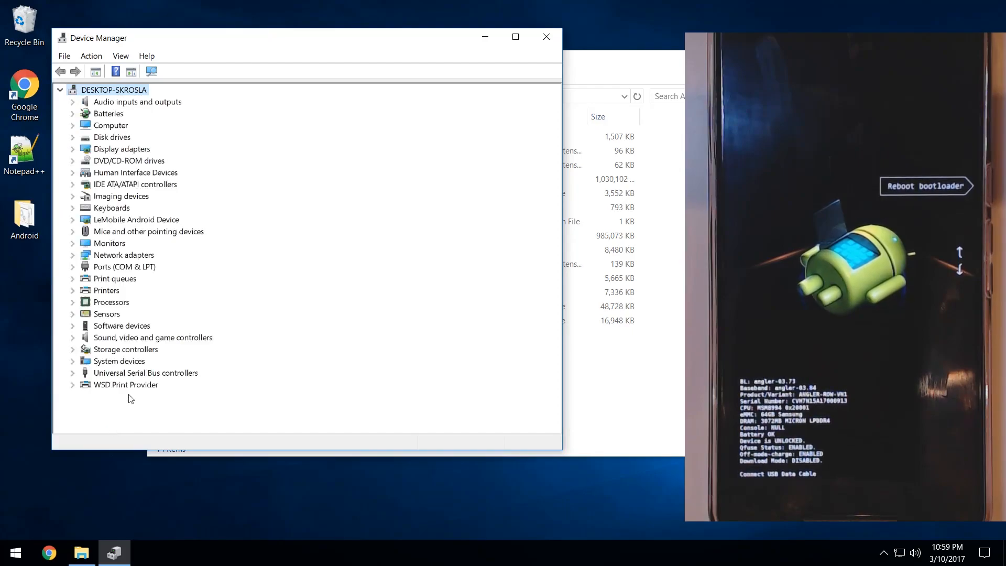
Expand LeMobile Android Device and select the Android Bootloader Interface entry
click(76, 220)
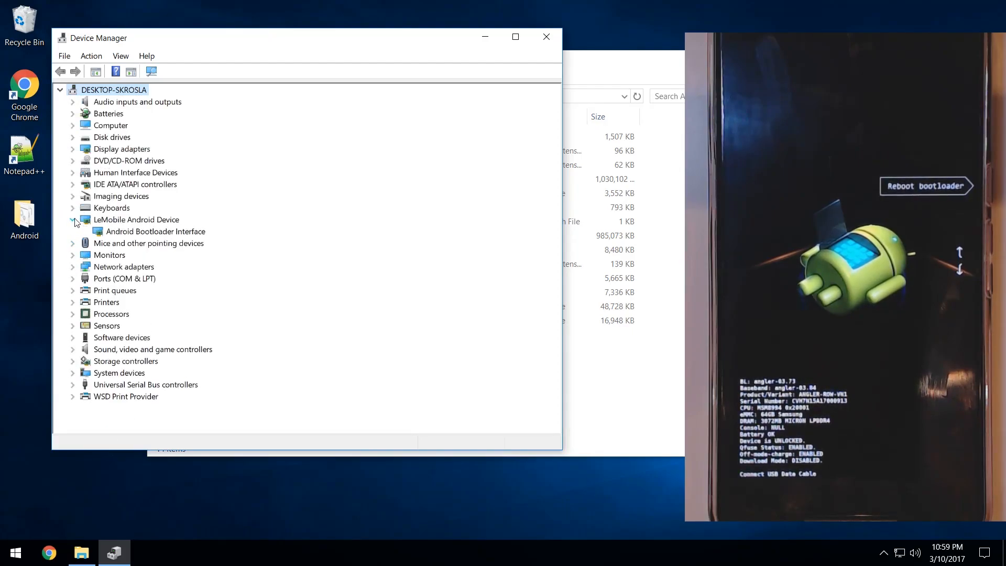
click(103, 223)
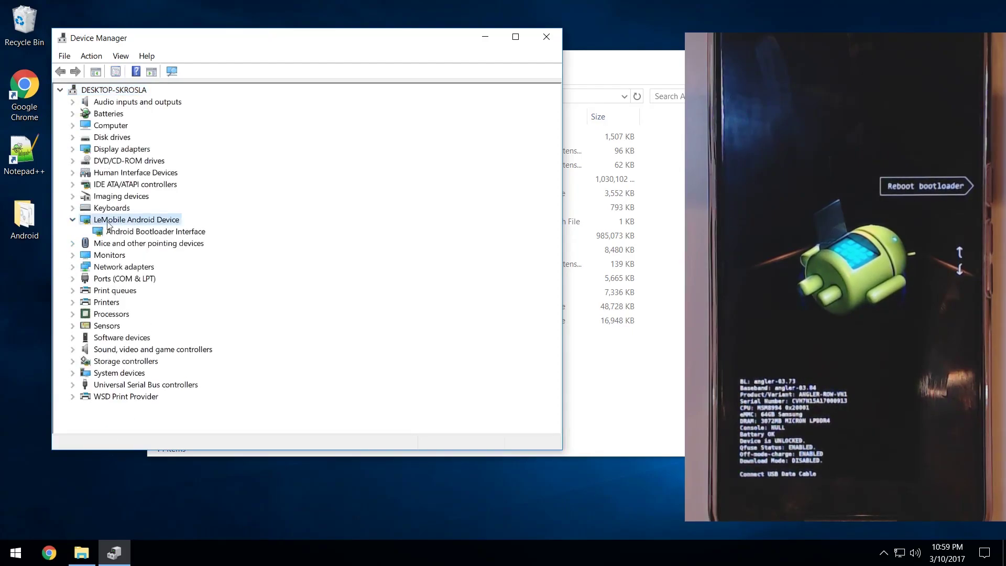
click(158, 232)
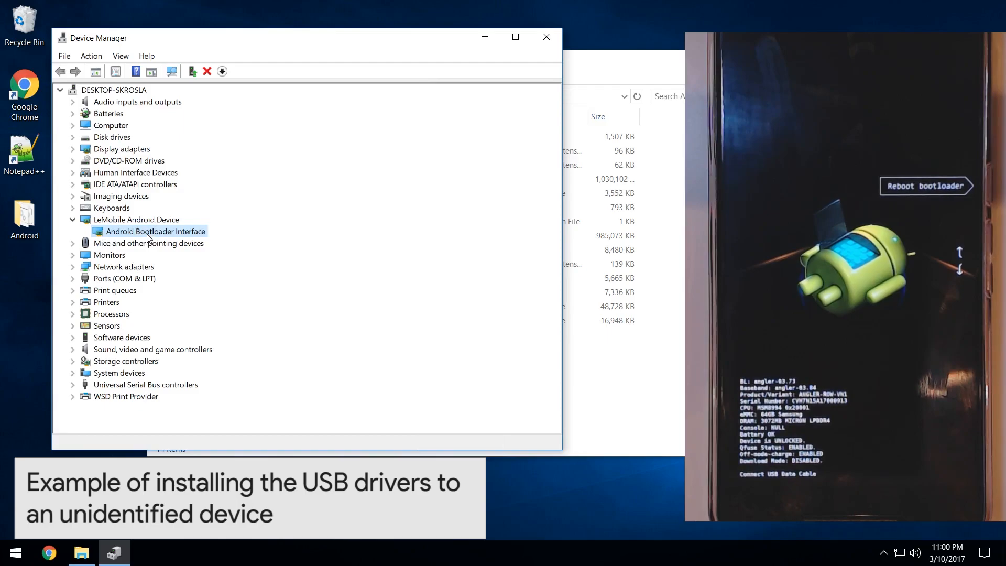
Start Update driver for the Android Bootloader Interface and move the Android folder aside
right_click(148, 232)
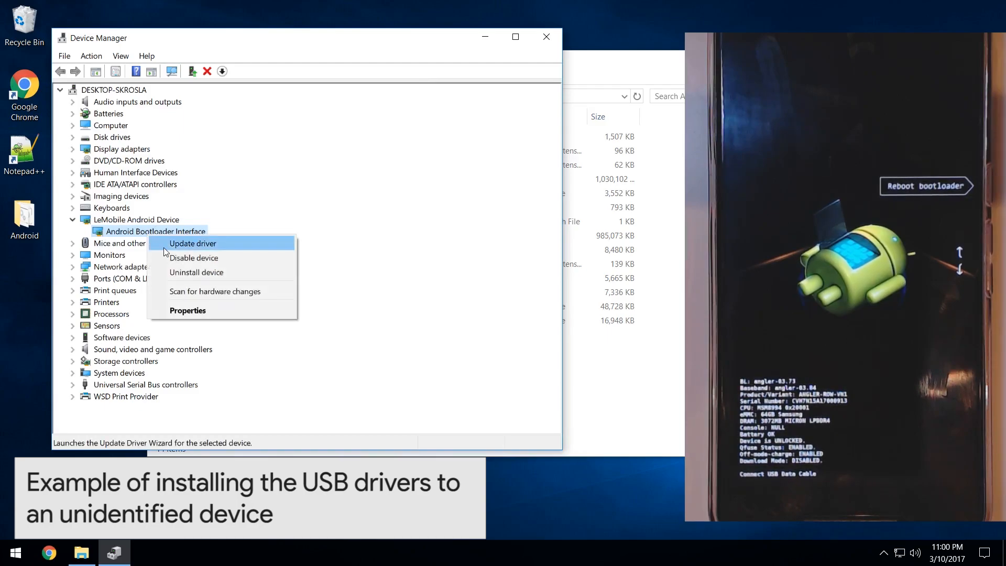
click(166, 244)
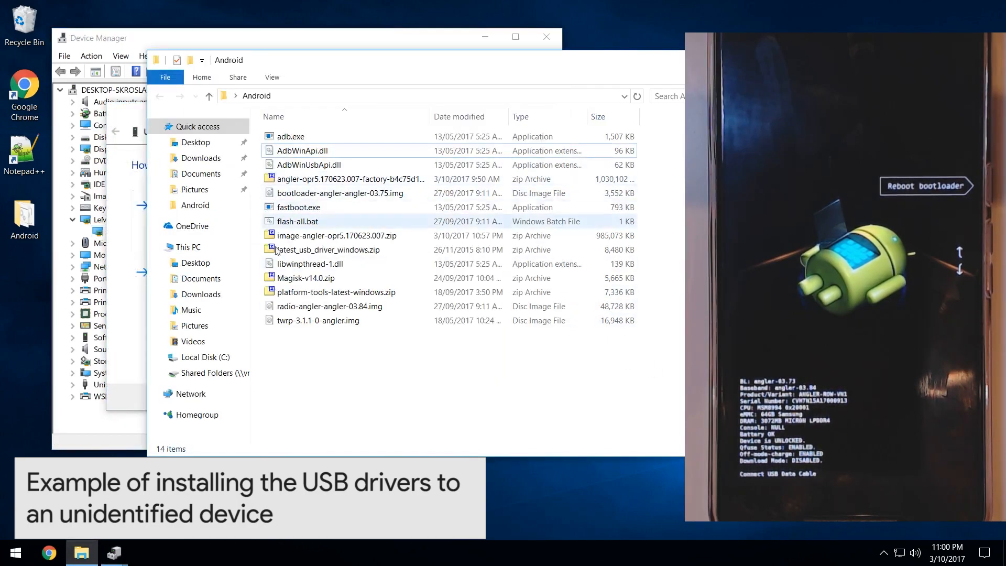
drag(396, 77, 507, 78)
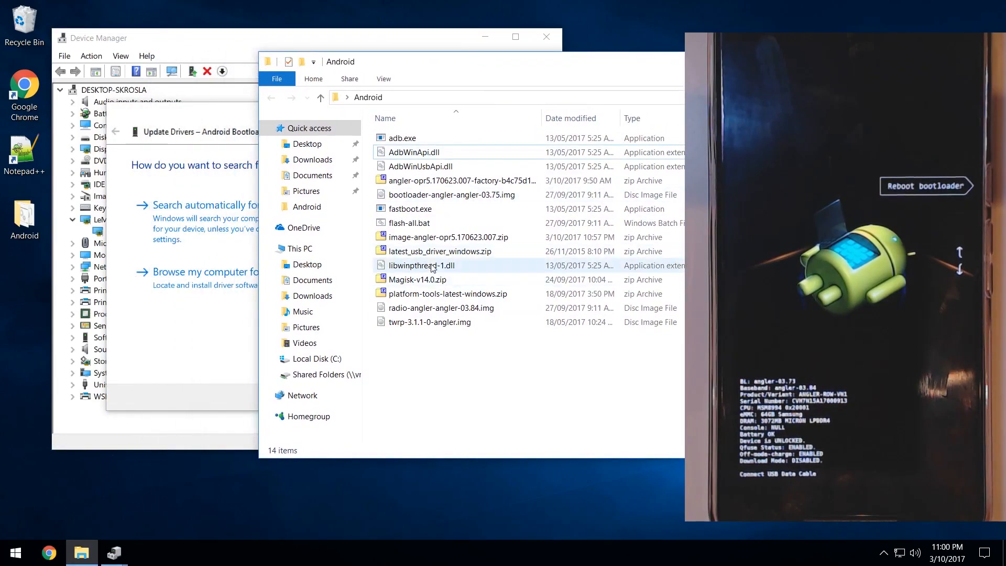
Extract the usb_driver folder from latest_usb_driver_windows.zip into the Android folder
double_click(426, 251)
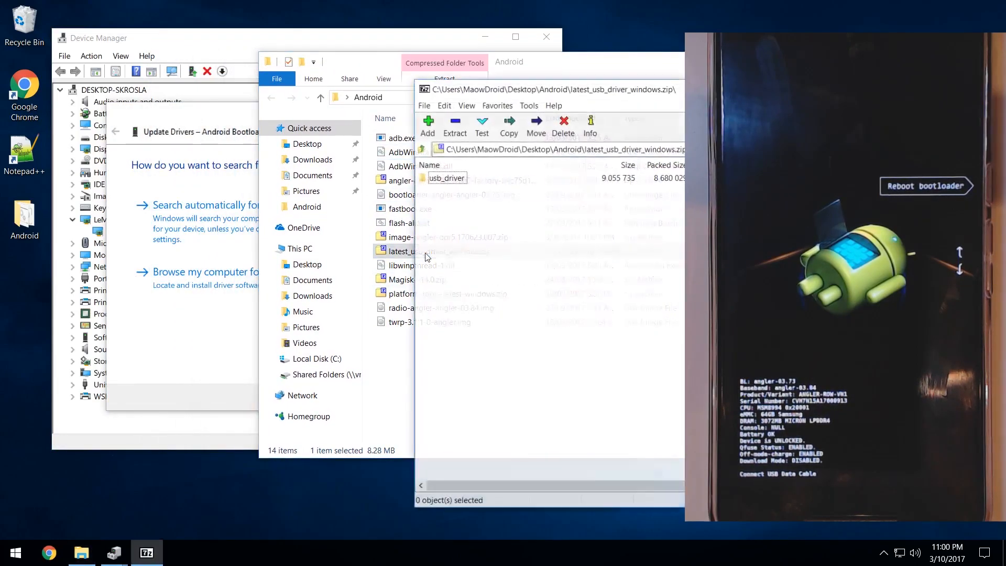
click(446, 178)
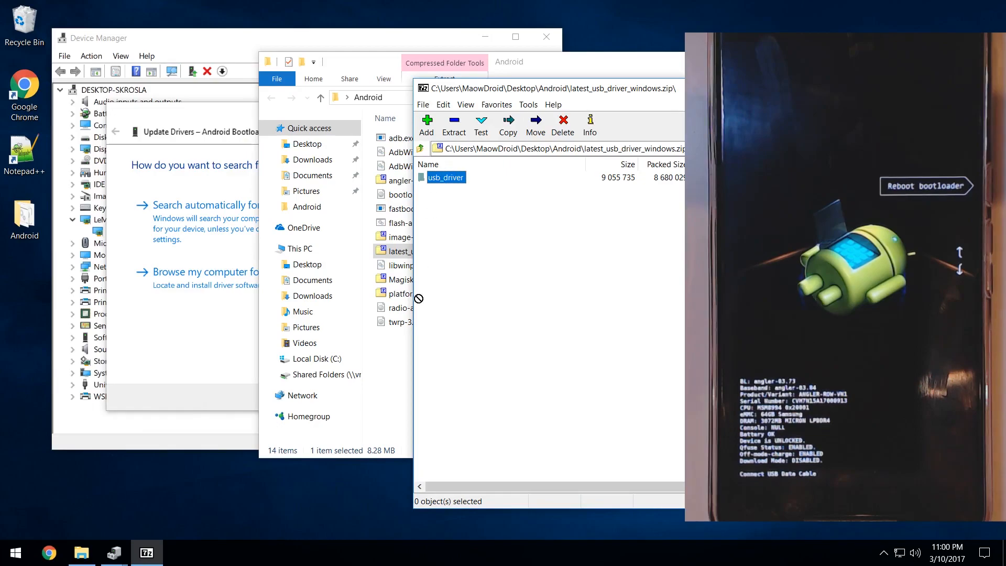
drag(429, 204, 416, 312)
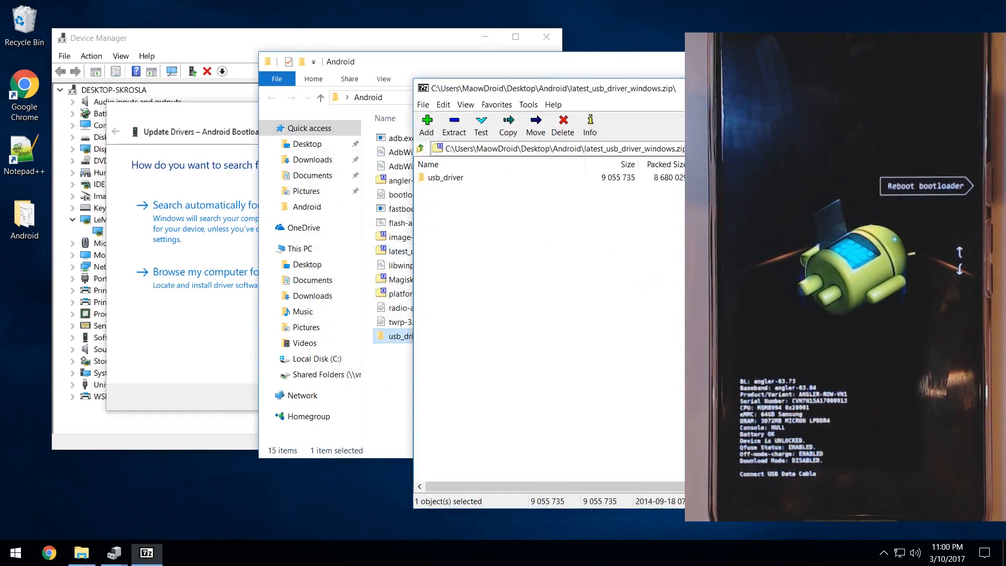
double_click(407, 336)
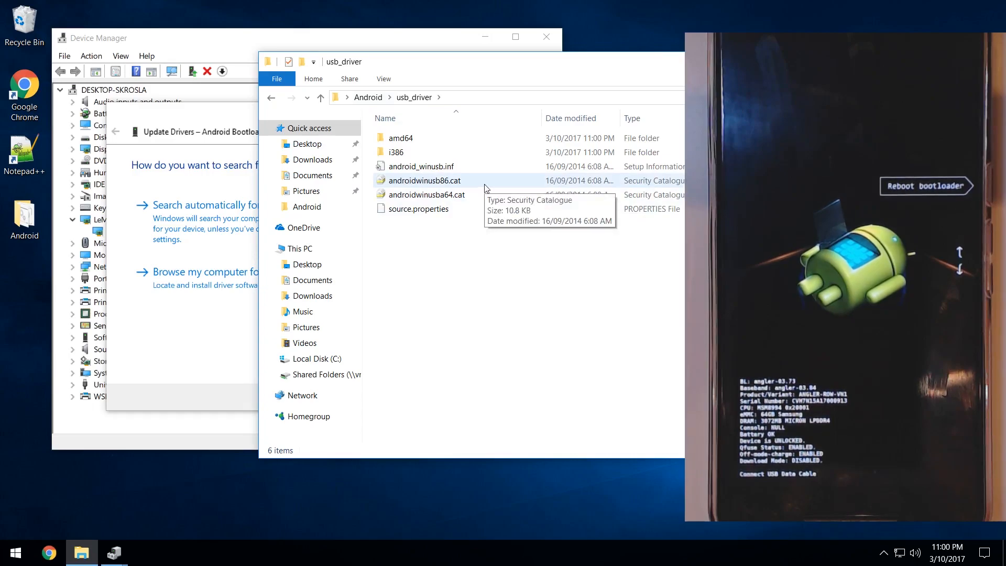
Point the driver wizard at usb_driver; it reports the best driver already installed, then close it
click(198, 322)
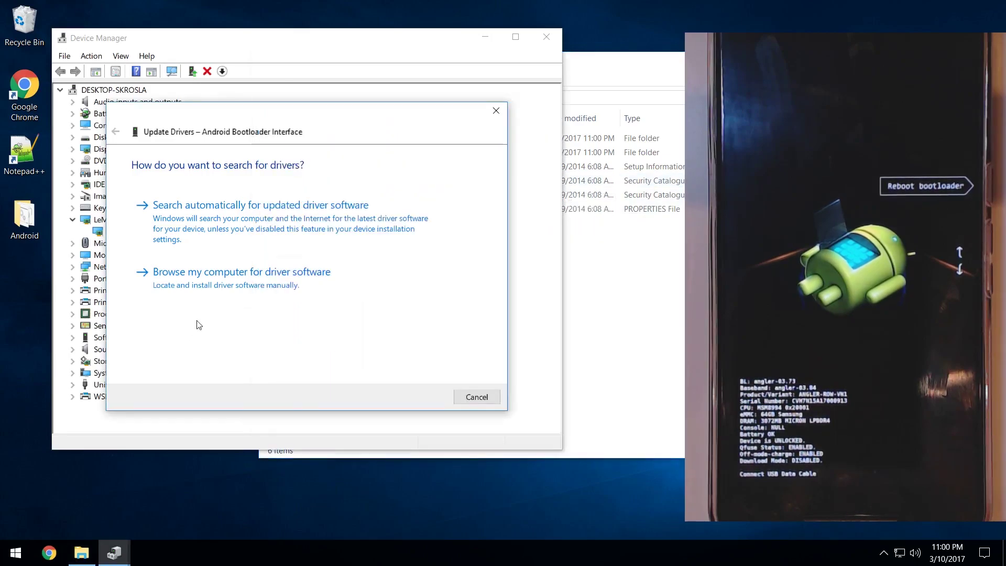
click(263, 275)
click(400, 218)
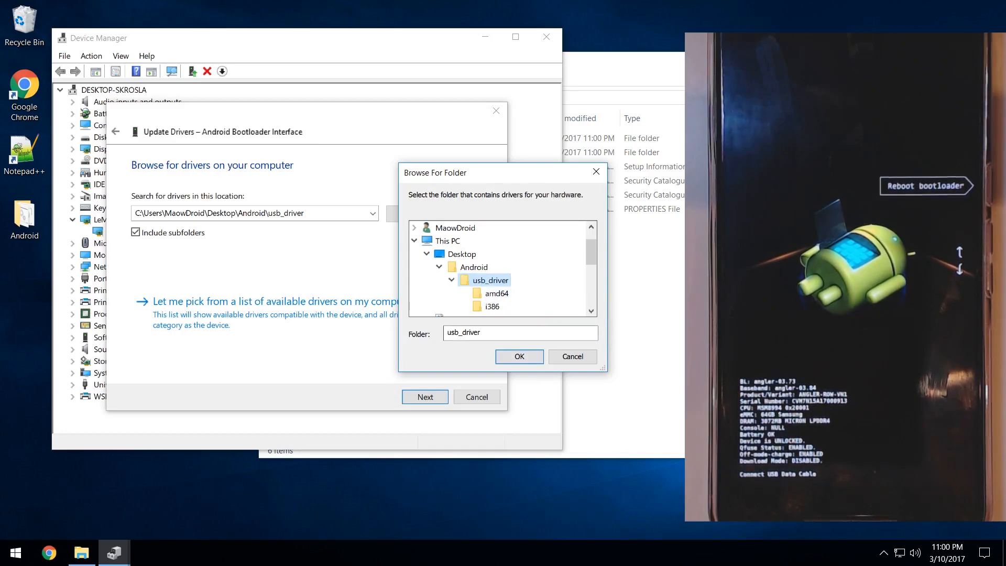
click(518, 356)
click(424, 397)
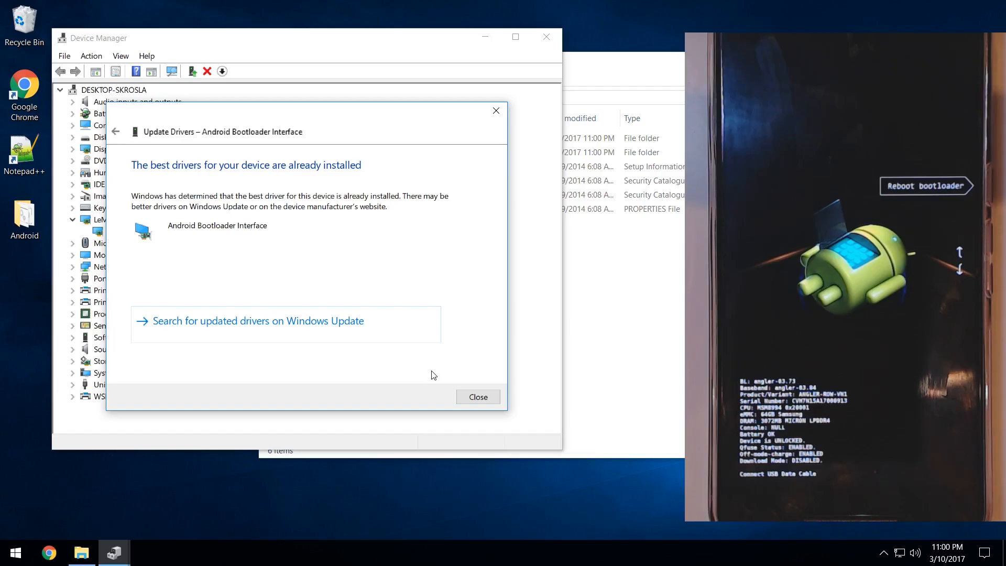
click(477, 397)
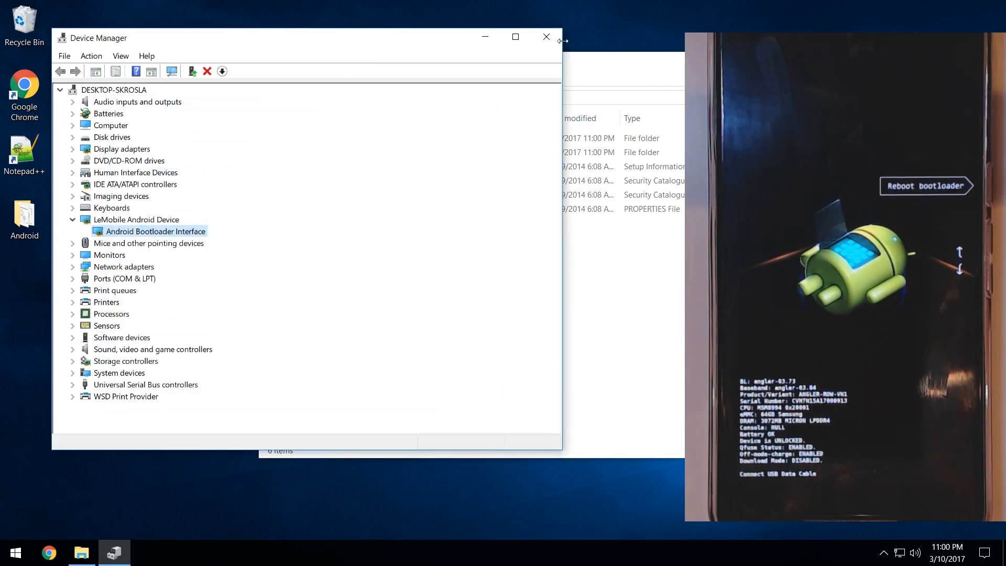
Close Device Manager and return File Explorer to the Android folder
click(546, 37)
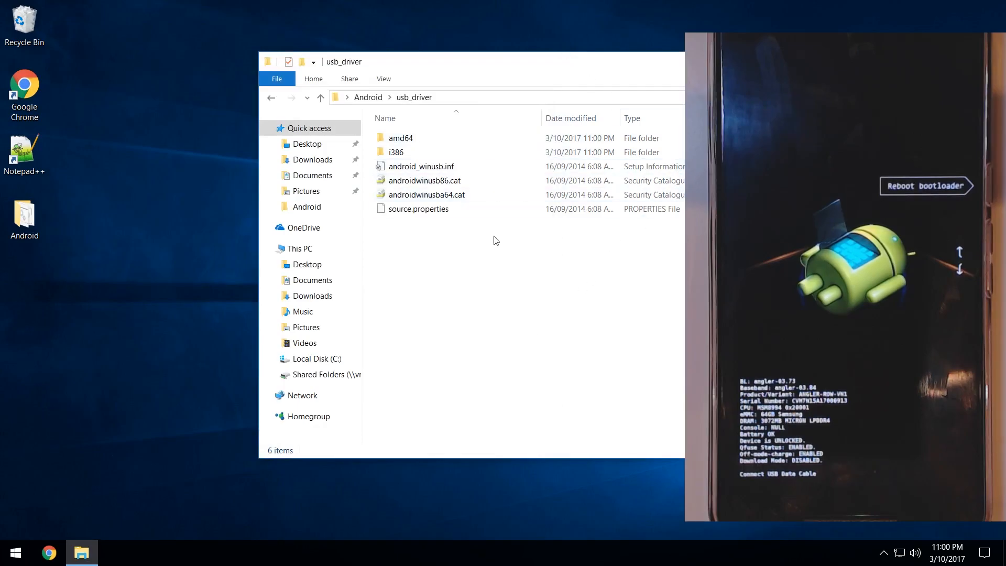
click(368, 97)
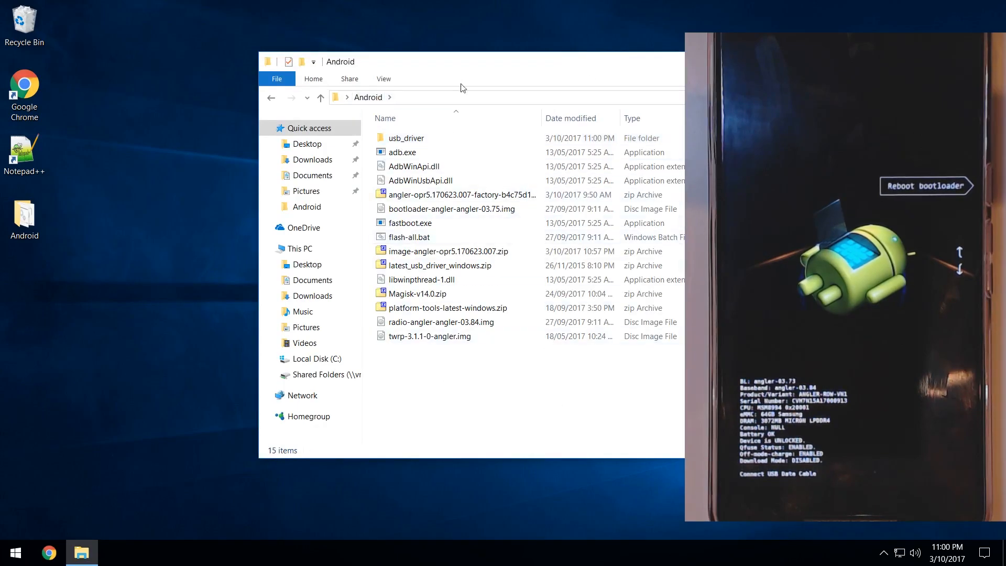
mouse_move(466, 71)
mouse_down()
mouse_move(426, 65)
mouse_move(268, 99)
mouse_up()
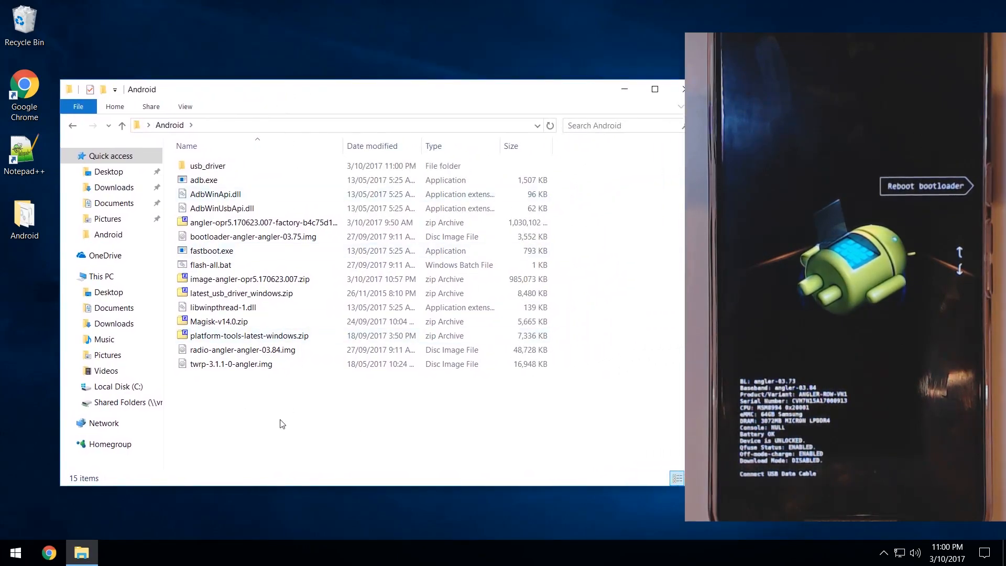
Send flash-all.bat to Notepad++ for editing
click(205, 265)
right_click(205, 265)
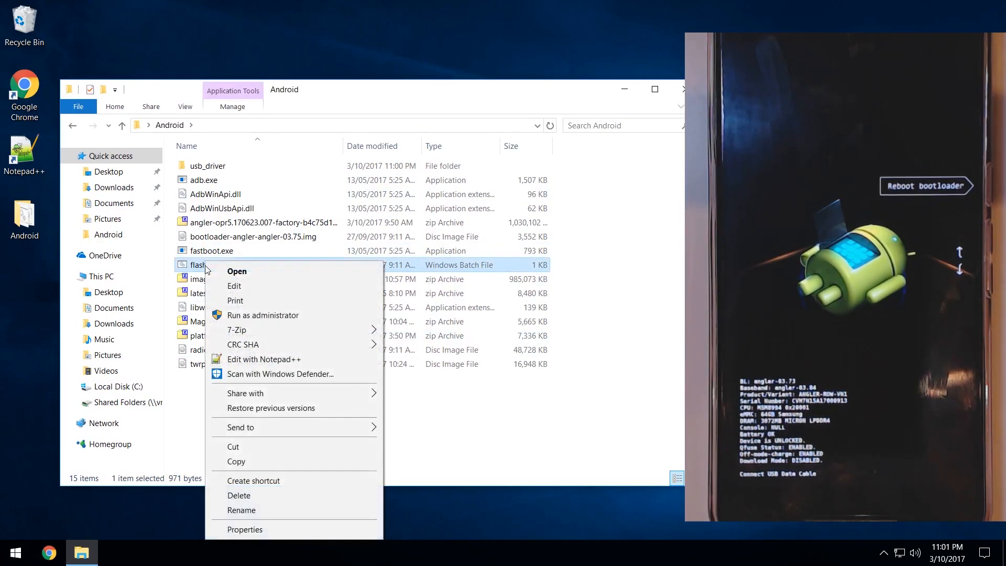
click(256, 360)
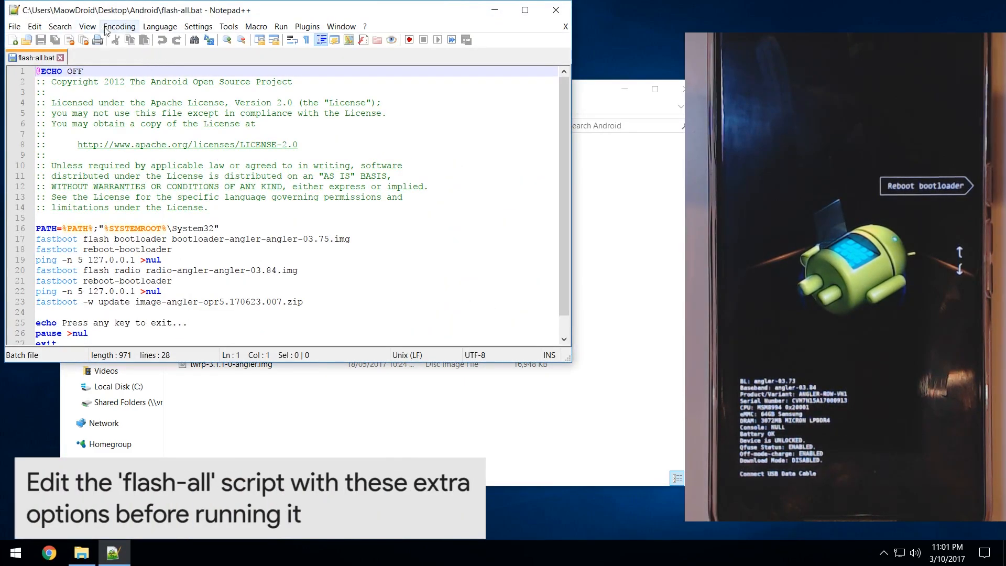
Enlarge Notepad++ to show the whole script and highlight the bootloader flash and -n 5 wait lines
drag(150, 13, 171, 16)
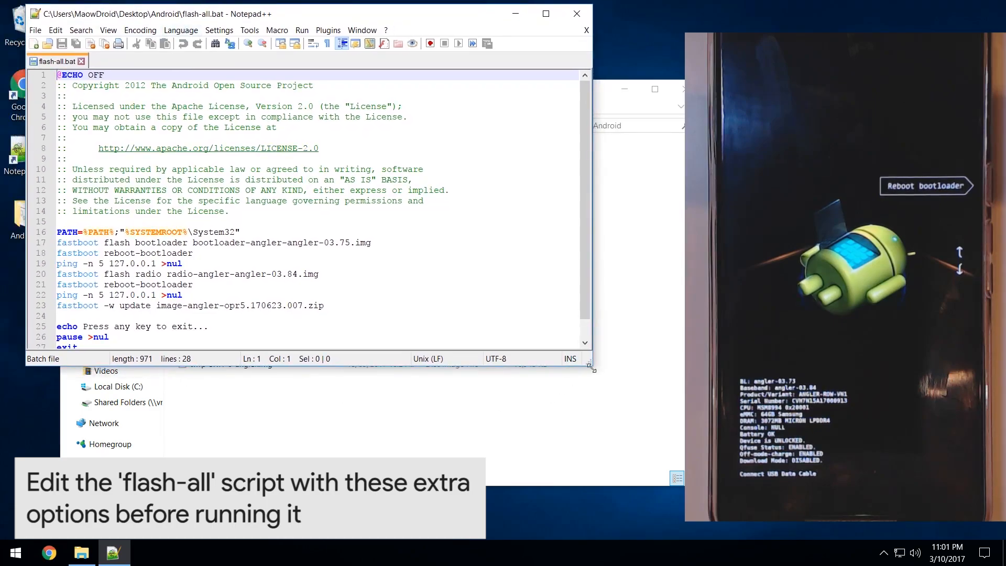
drag(590, 363, 612, 465)
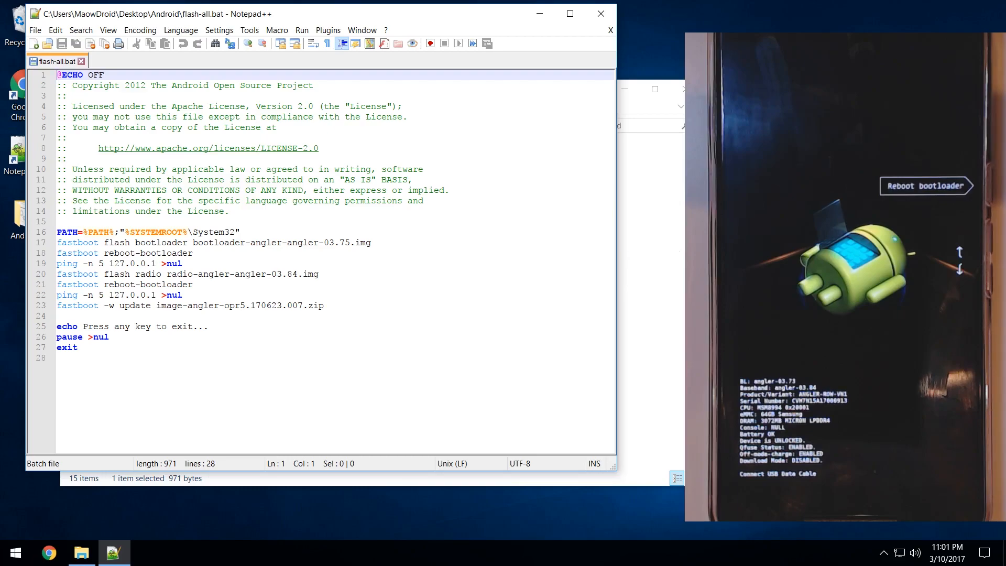
drag(77, 242, 146, 242)
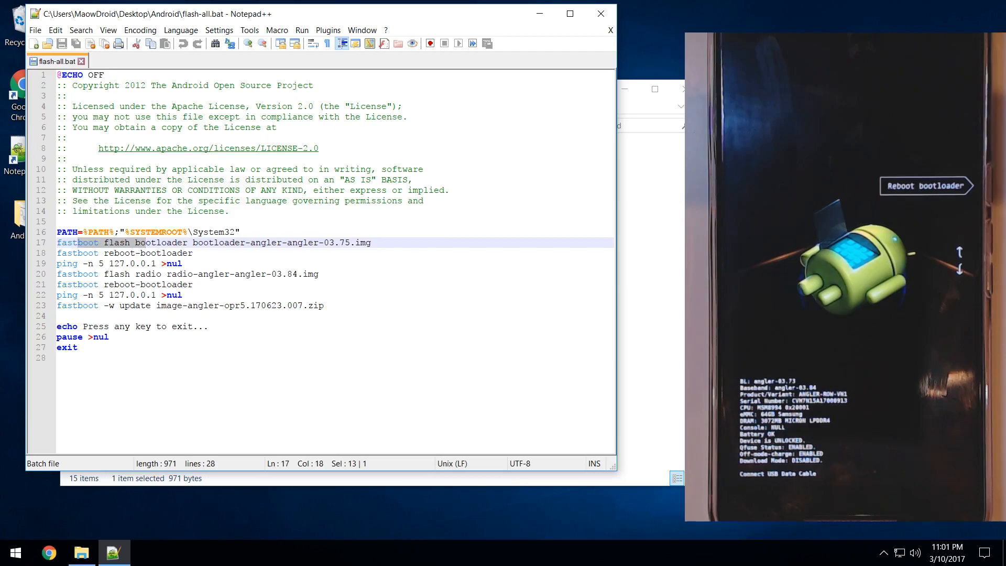
mouse_move(83, 264)
mouse_down()
mouse_move(103, 263)
mouse_move(120, 285)
mouse_move(113, 306)
mouse_up()
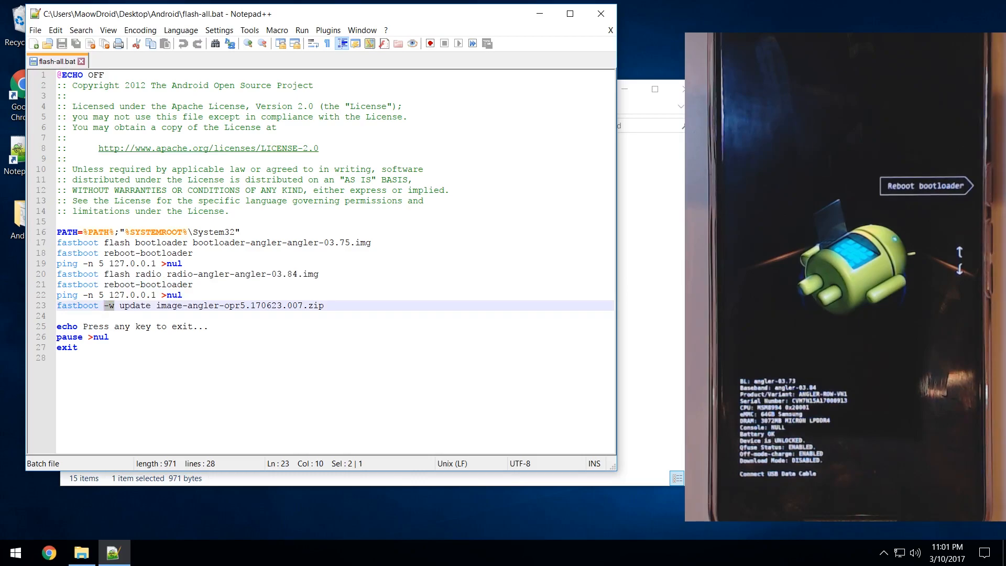
Delete the -w wipe option from the fastboot update line 23 and save flash-all.bat
click(115, 306)
key(shift+Left)
key(shift+Left)
key(Delete)
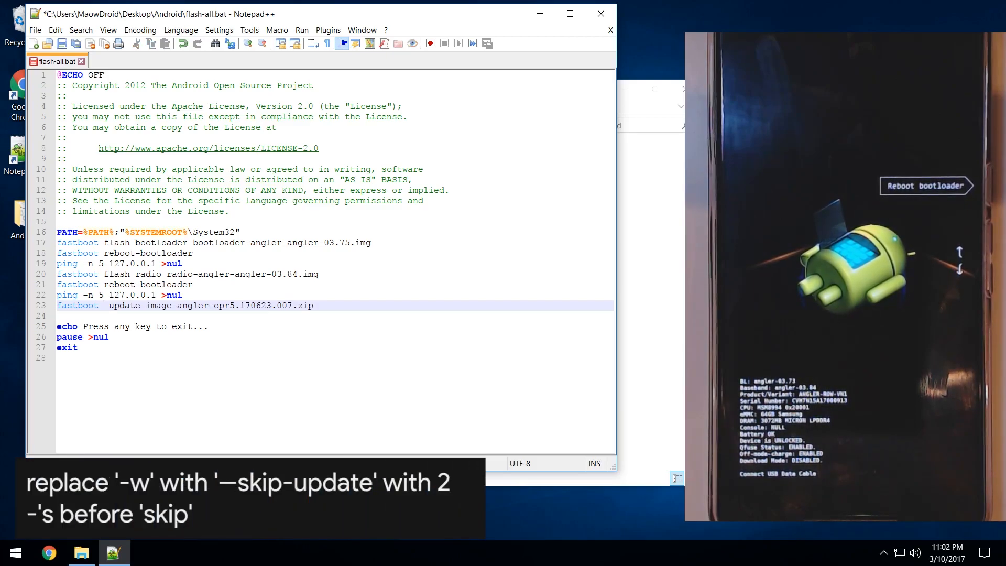
text(--)
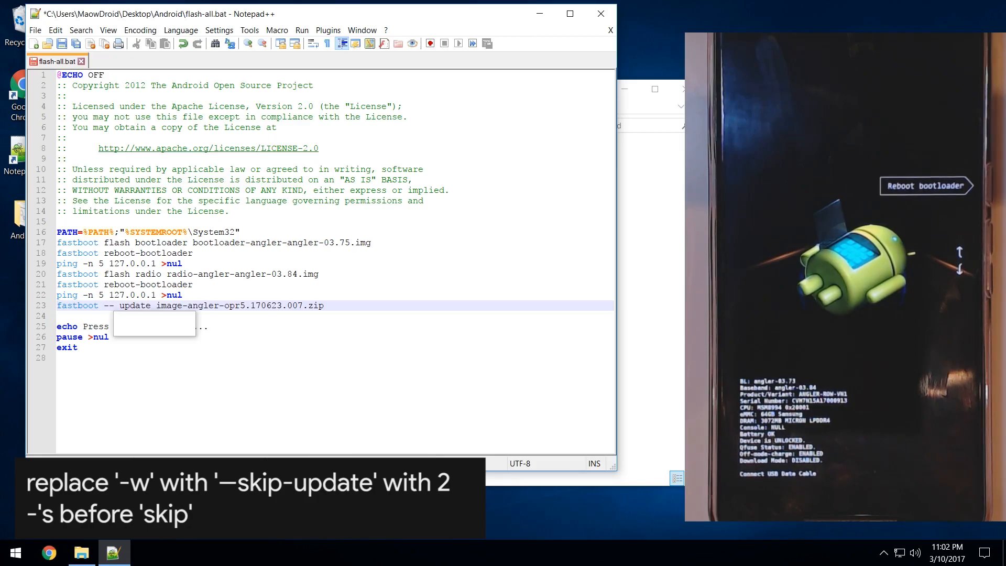
text(skip-)
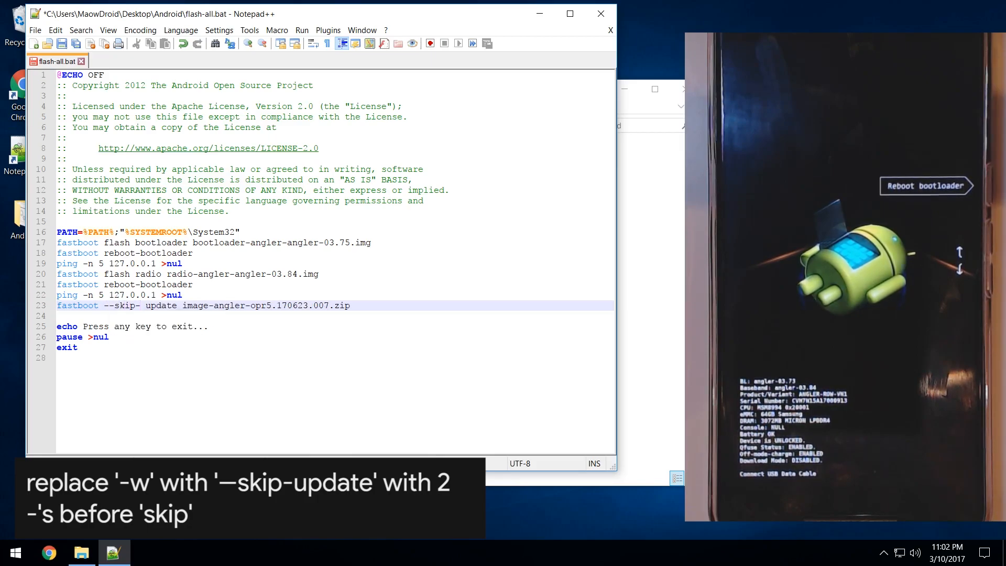
text(reboot)
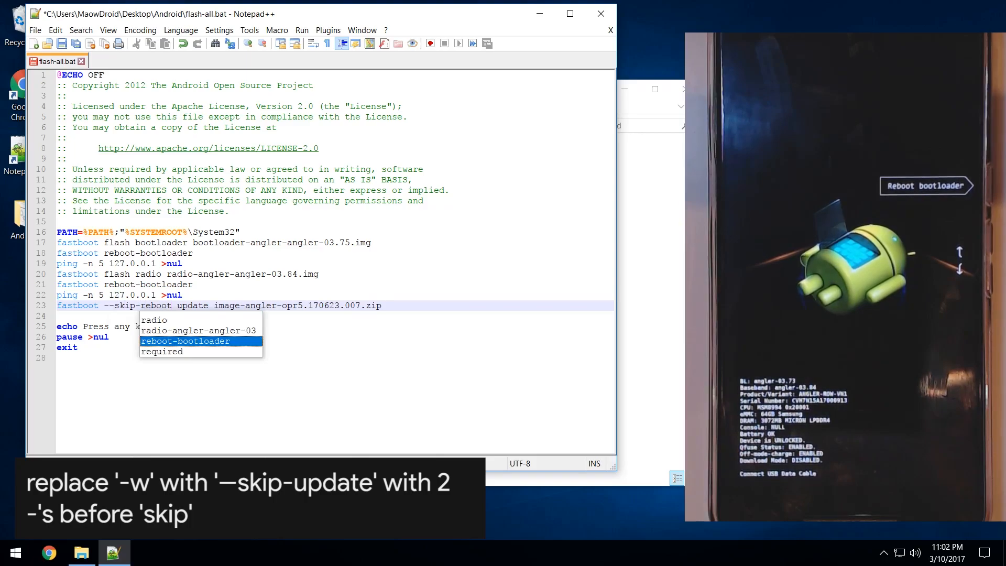
key(Escape)
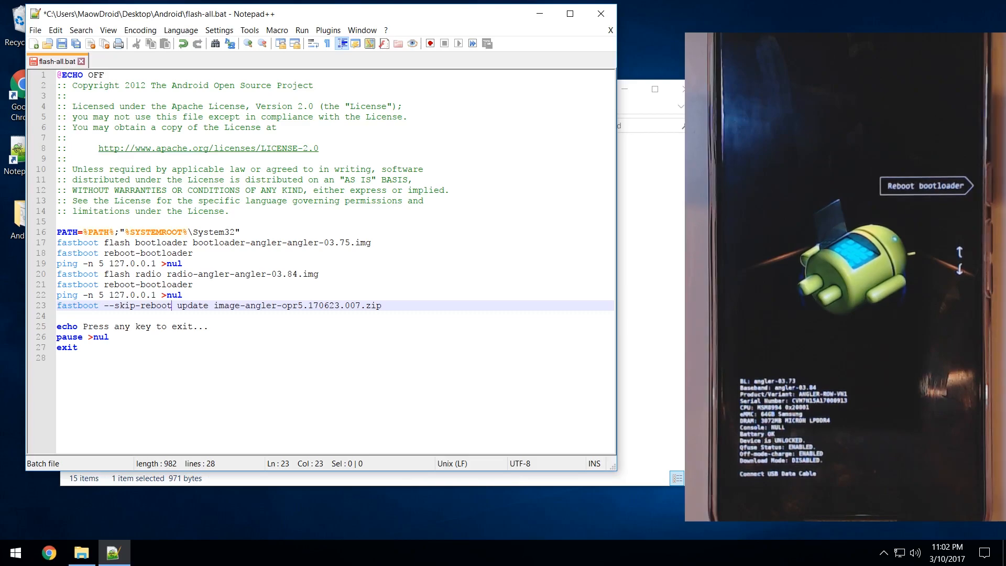
click(62, 44)
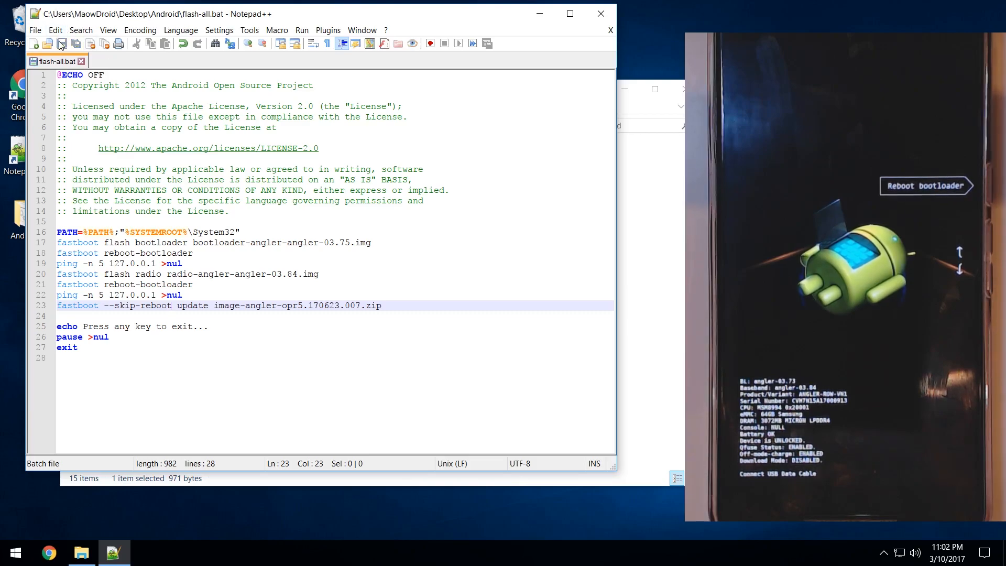
Reopen flash-all.bat in Notepad++ and add blank lines after line 23 for a recovery command
click(600, 13)
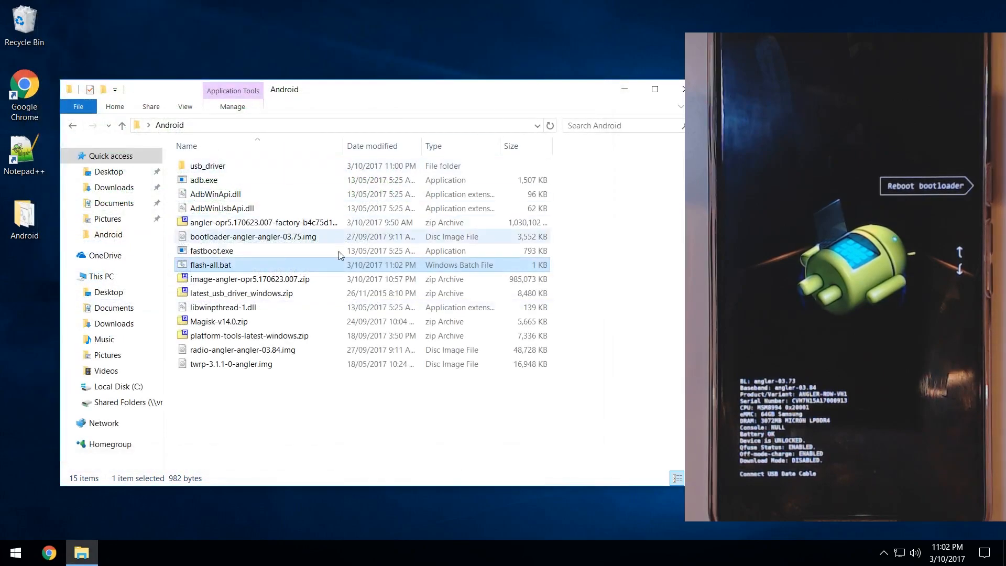
right_click(217, 267)
click(271, 361)
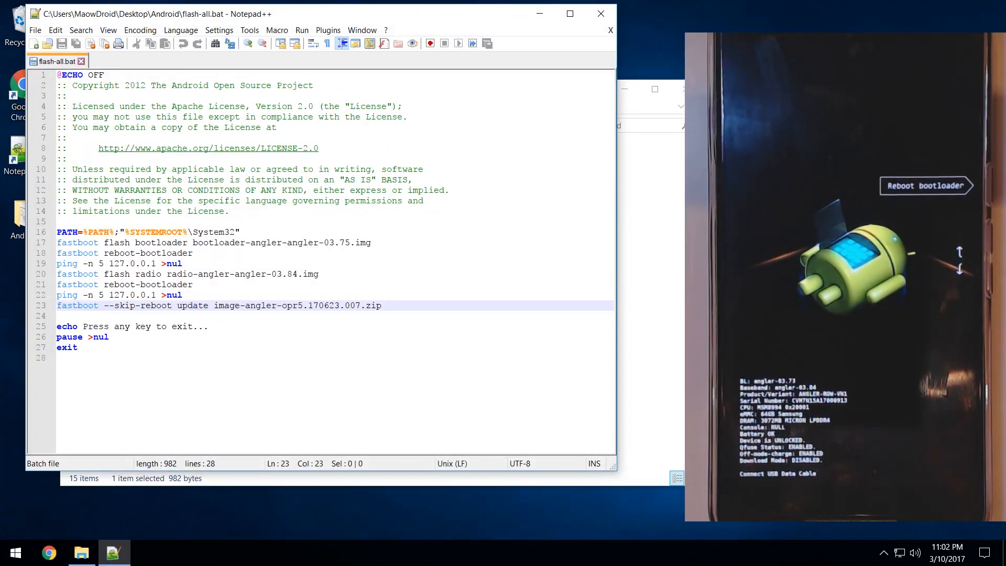
key(End)
key(Return)
key(Return)
text(fastboot )
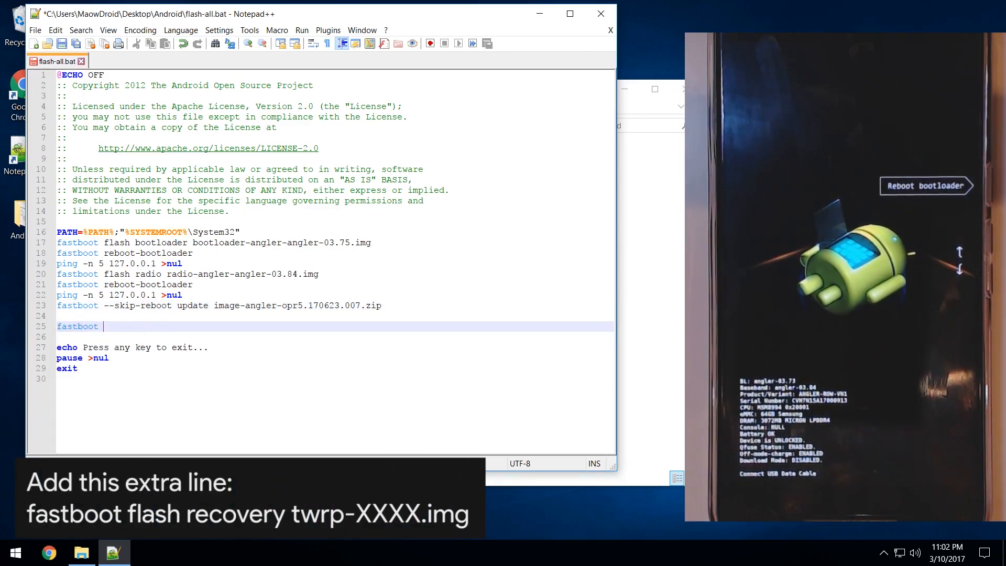
text(flash recovery)
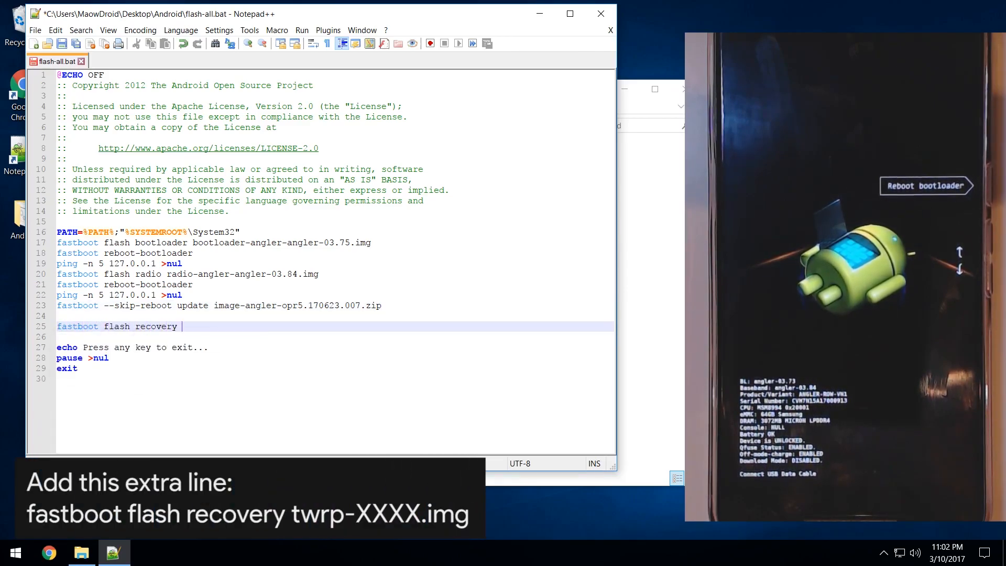
Copy the twrp-3.1.1-0-angler.img file name from the folder into the new fastboot flash recovery line
click(636, 111)
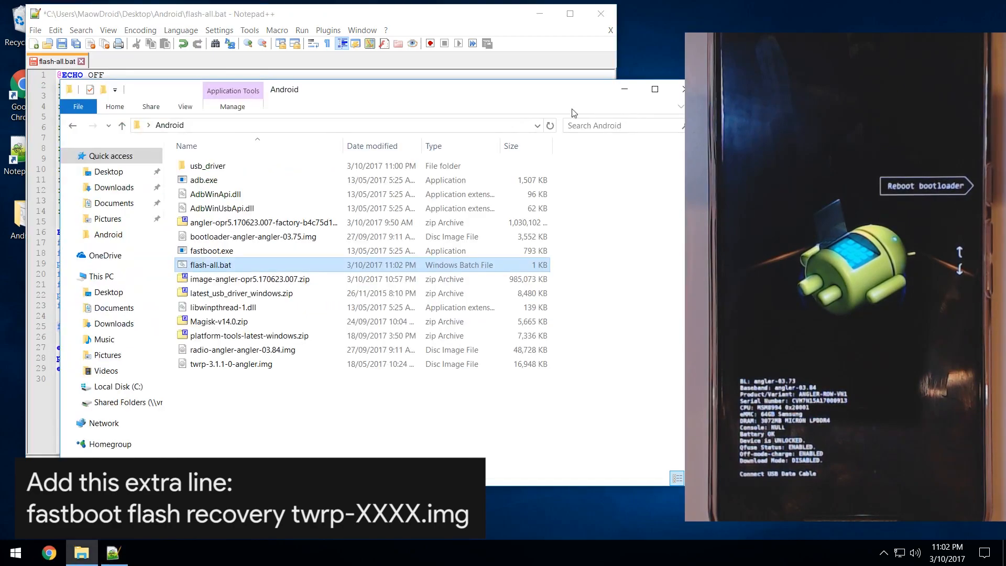
drag(543, 102, 472, 326)
click(444, 392)
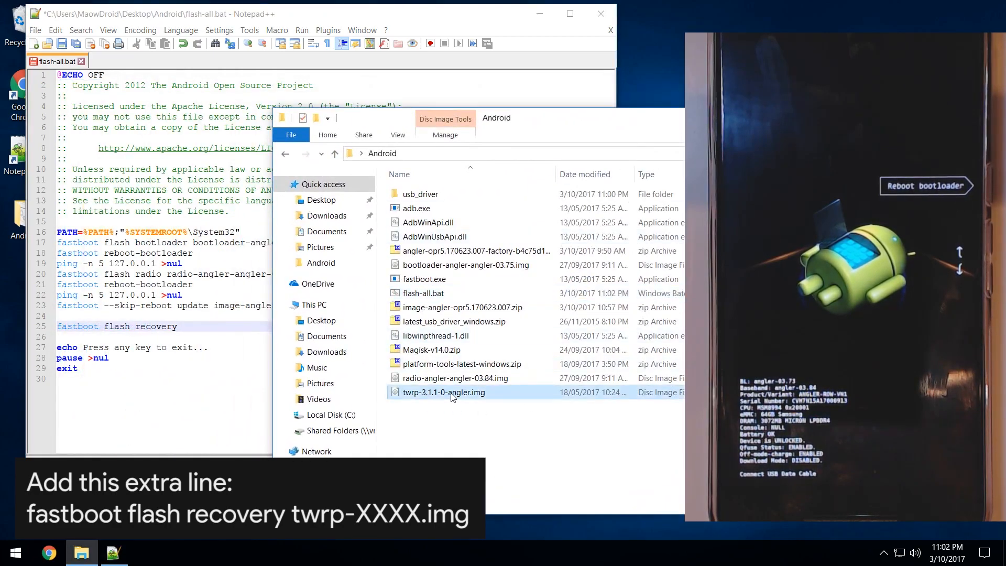
click(444, 392)
key(ctrl+c)
key(Escape)
key(alt+Tab)
key(ctrl+v)
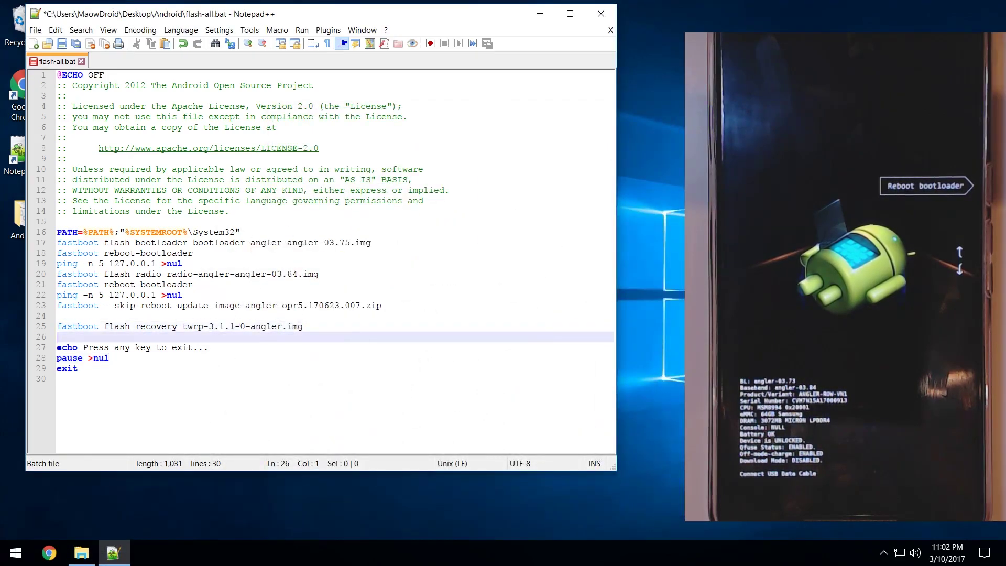
Review line 25, save flash-all.bat with Ctrl+S and bring the Android folder forward
key(Left)
key(shift+Home)
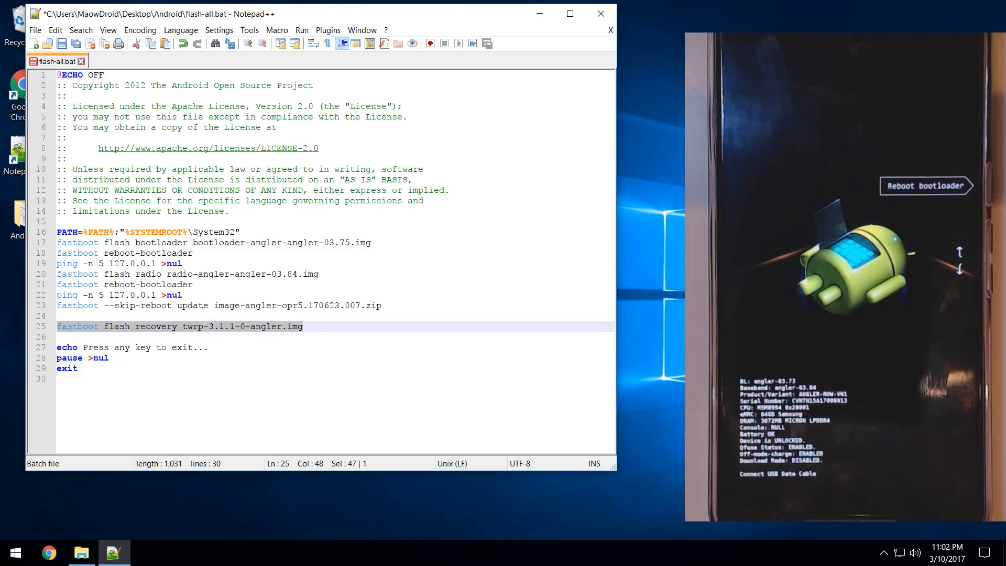
key(ctrl+c)
key(Right)
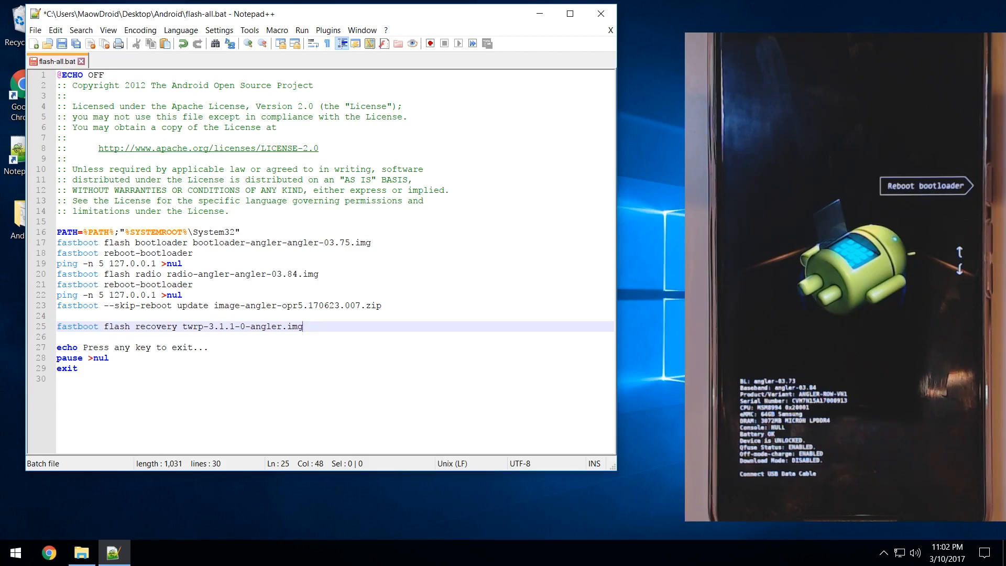
key(ctrl+s)
click(82, 553)
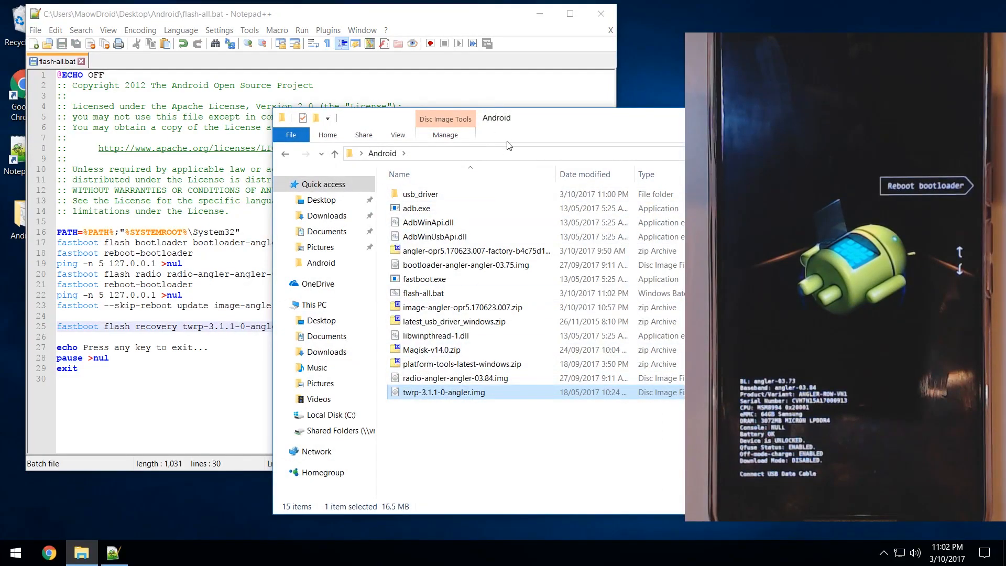
Run flash-all.bat and move its Command Prompt window up and left
double_click(419, 293)
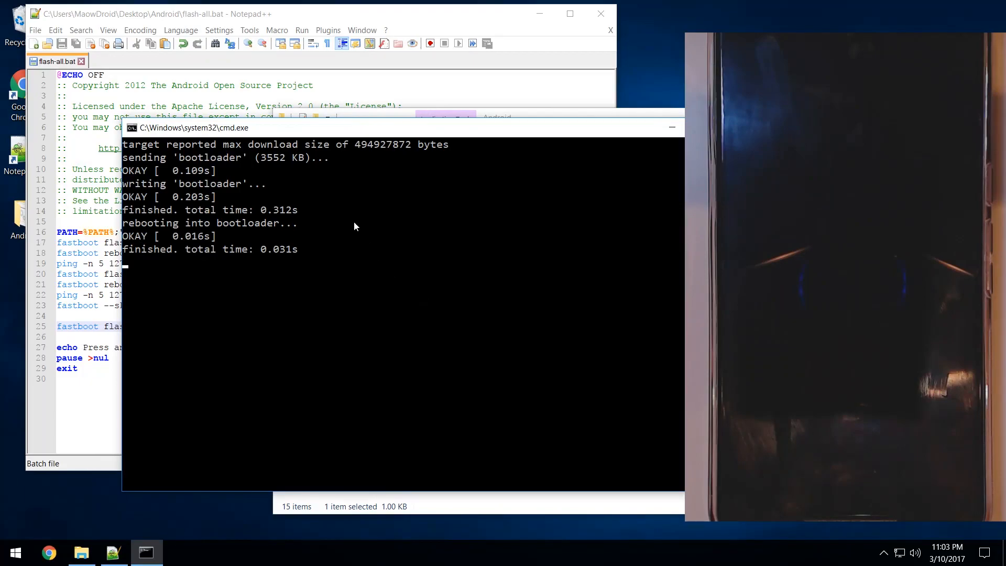
drag(299, 130, 228, 104)
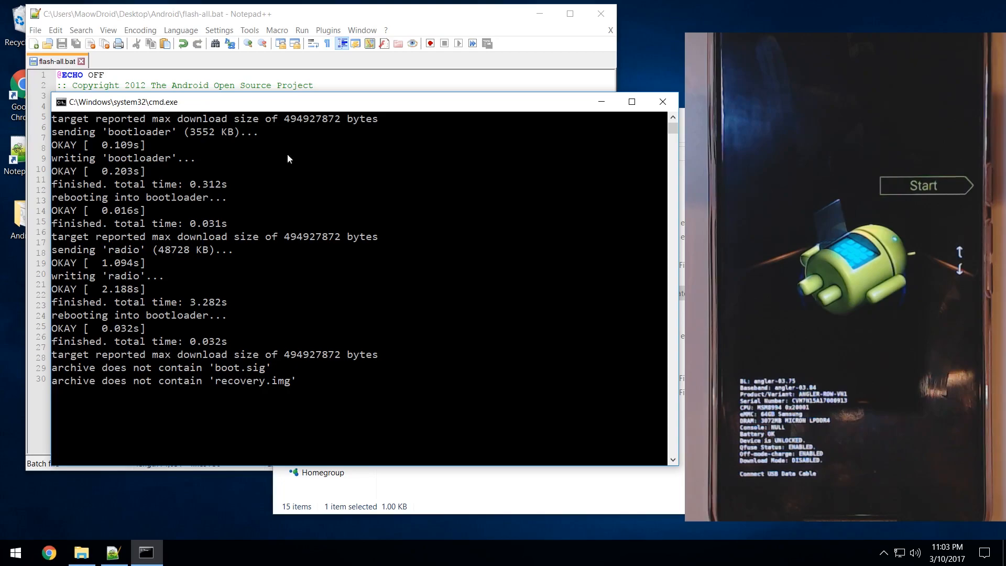
Highlight the TWRP line 25 in Notepad++, then mark the recovery flashing output in Command Prompt
click(154, 15)
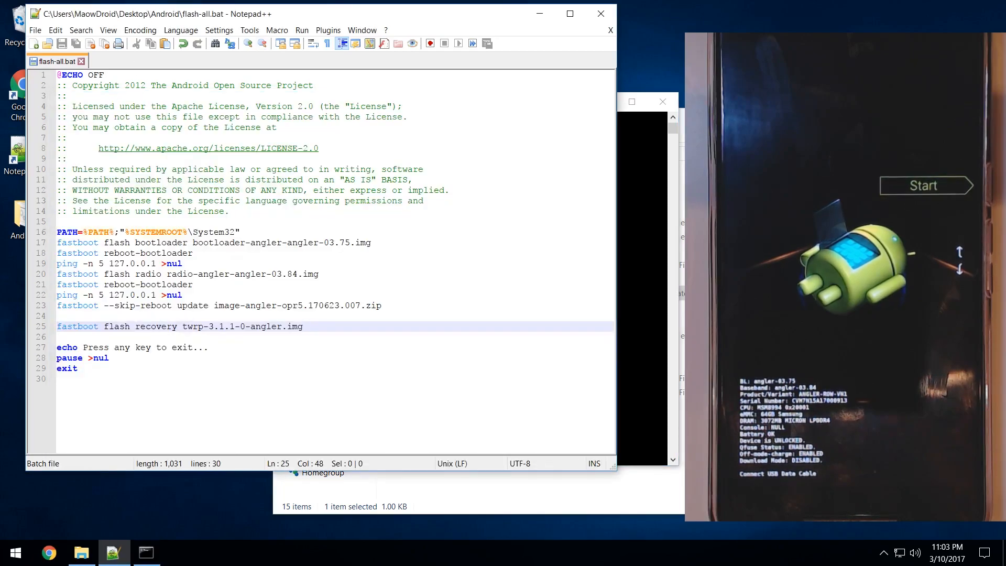
key(shift+Home)
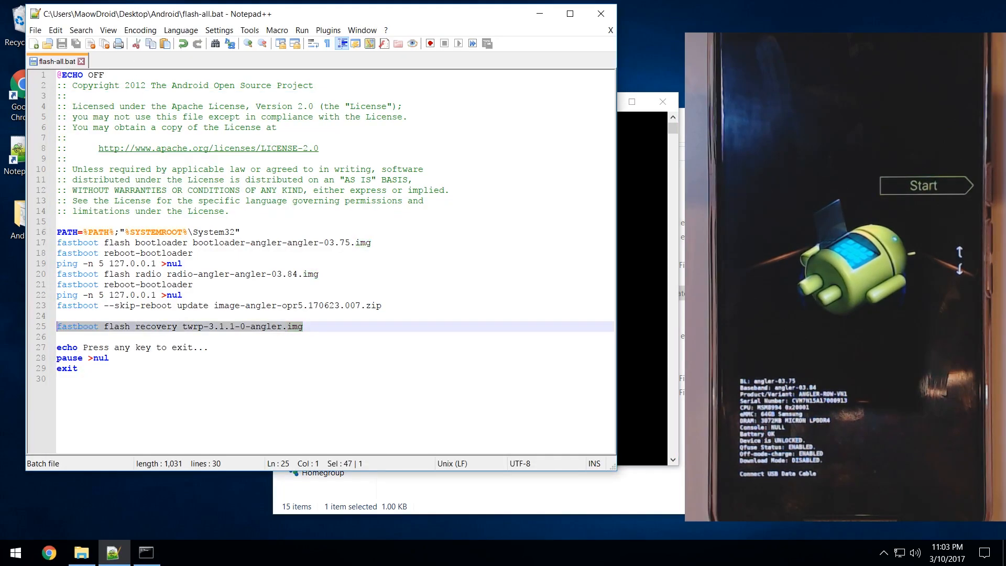
click(637, 328)
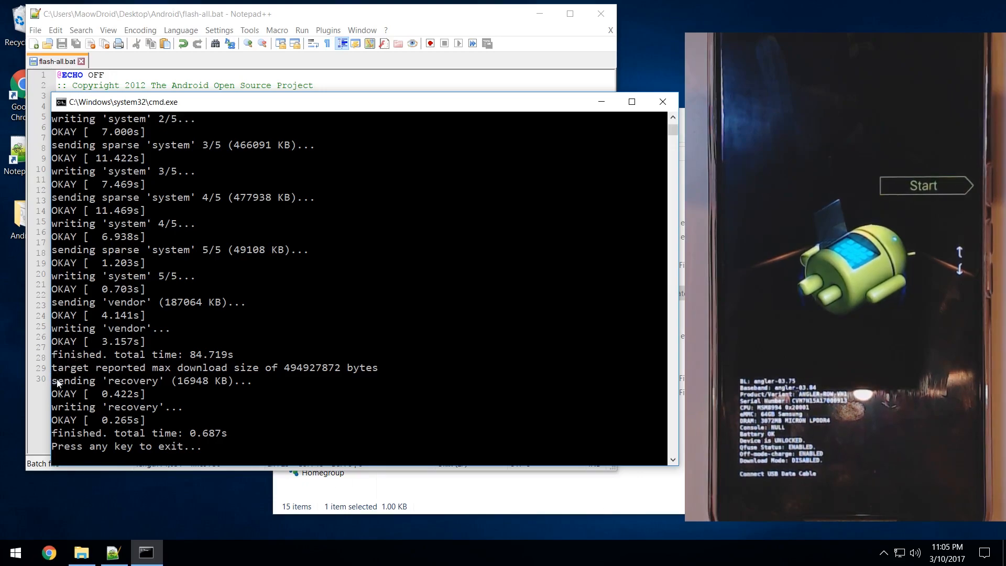
drag(52, 381, 246, 434)
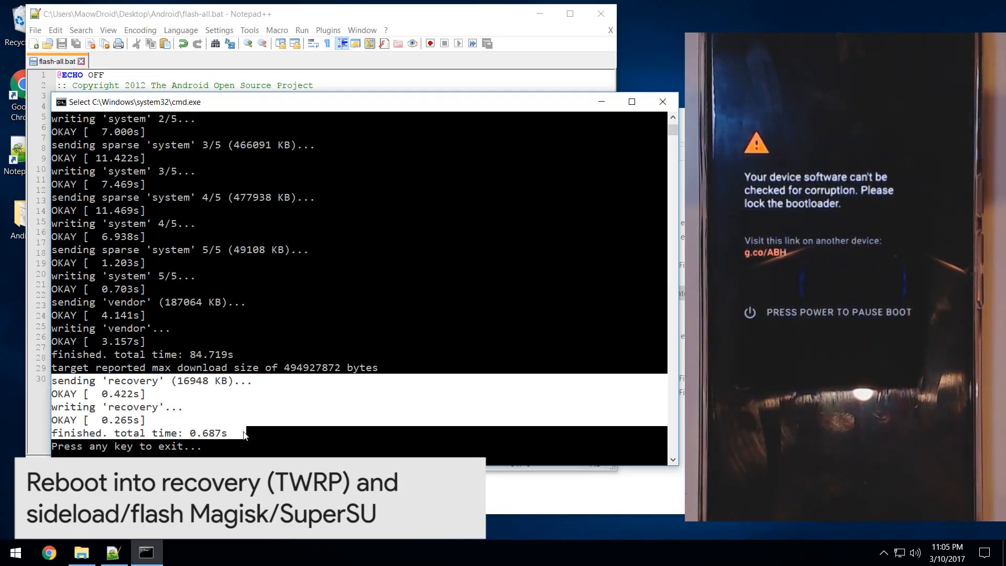
Exit the finished flashing script, close Notepad++ and reposition the Android folder window
click(236, 456)
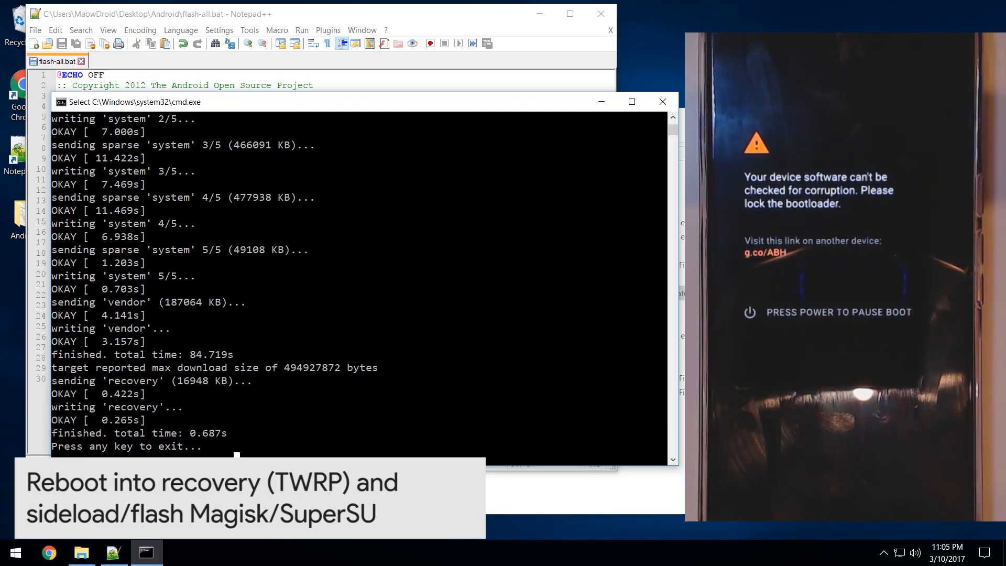
key(Return)
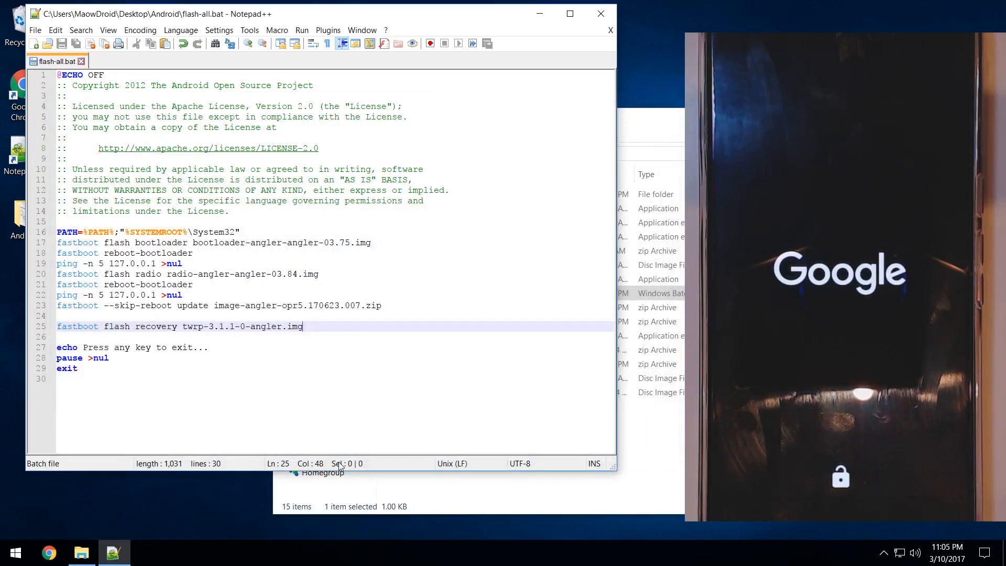
click(601, 14)
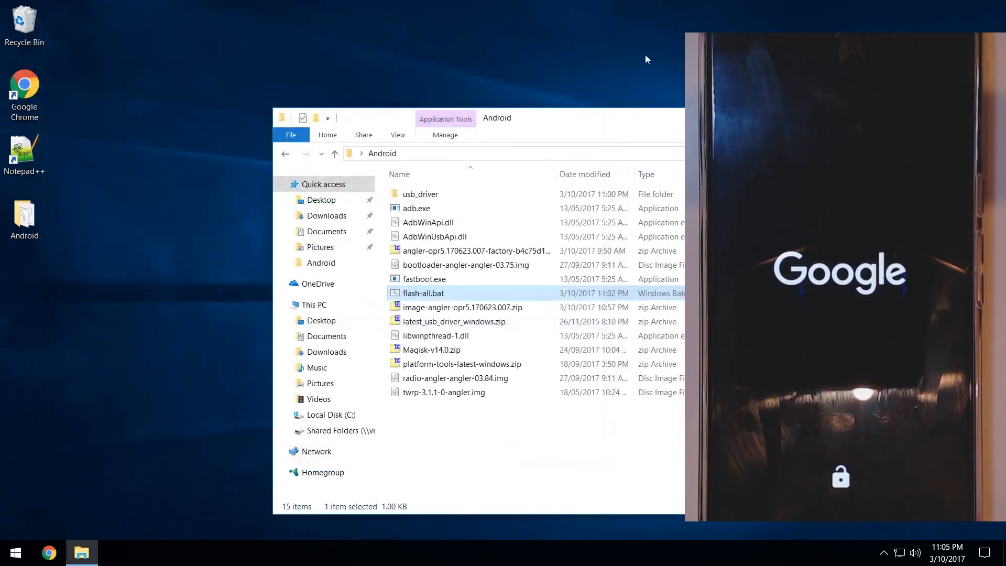
drag(653, 118, 483, 68)
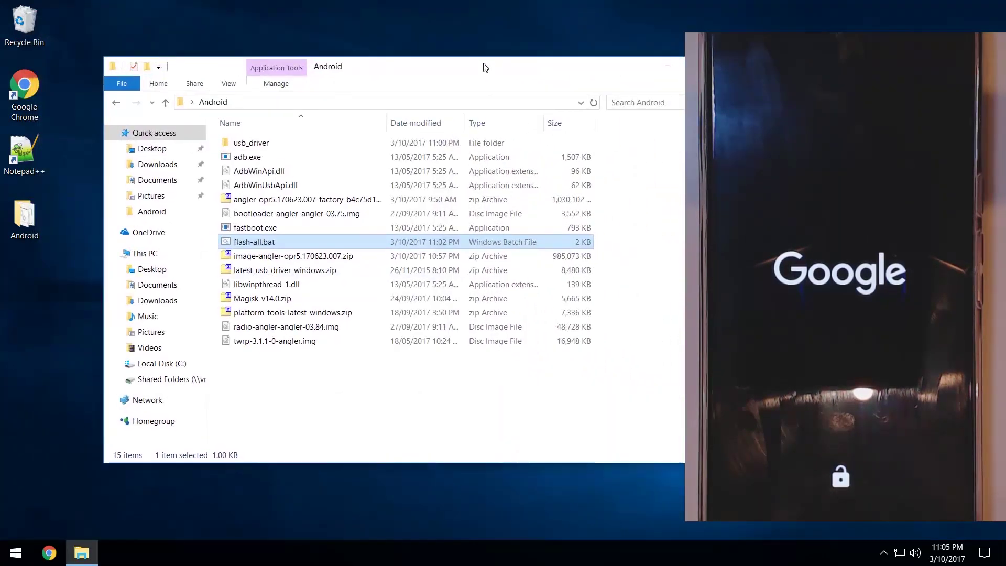
Start a new Command Prompt in the Android folder via cmd in the address bar
click(441, 102)
text(cmd)
key(Return)
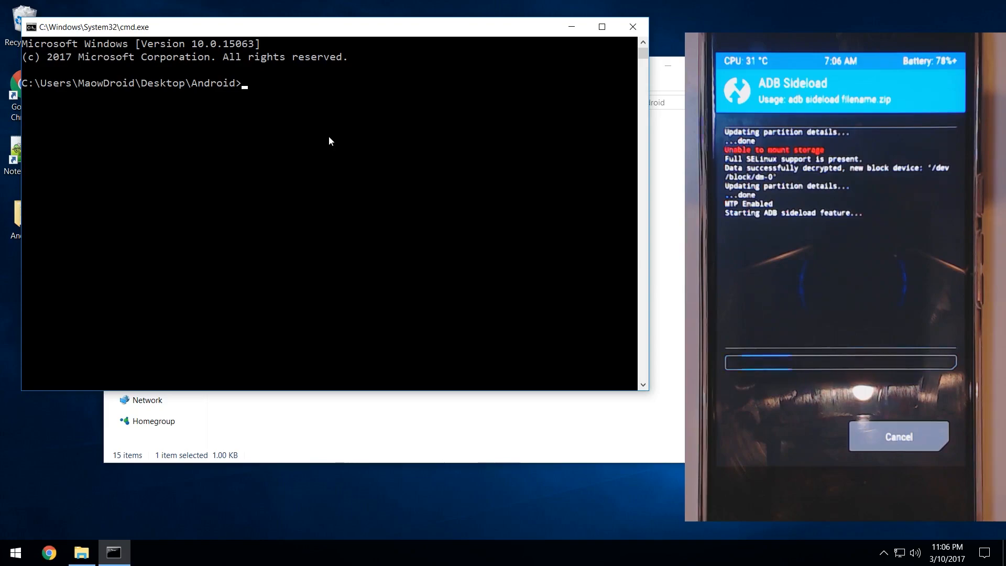
Run adb devices twice until the phone appears attached in sideload mode
click(289, 135)
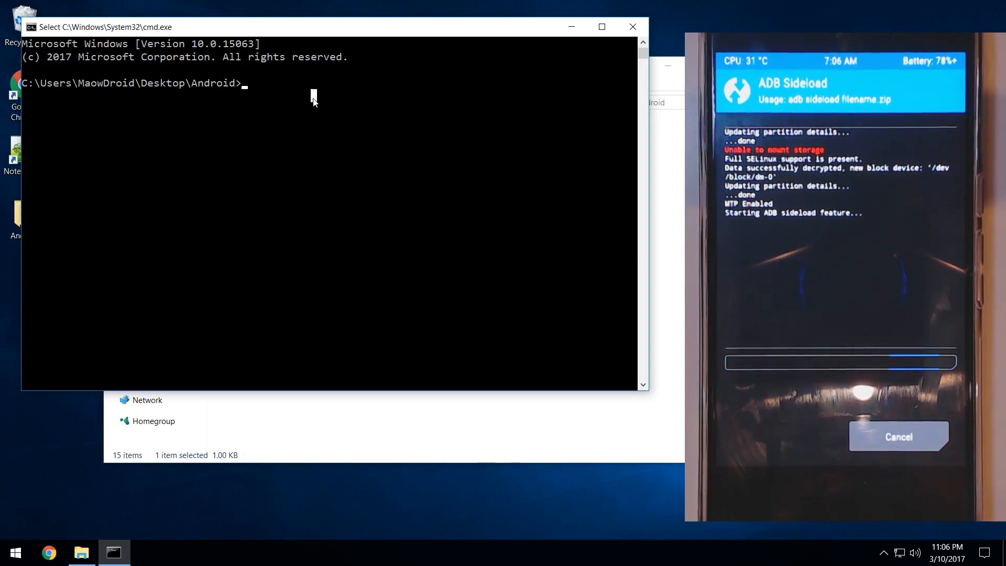
text(adb devices)
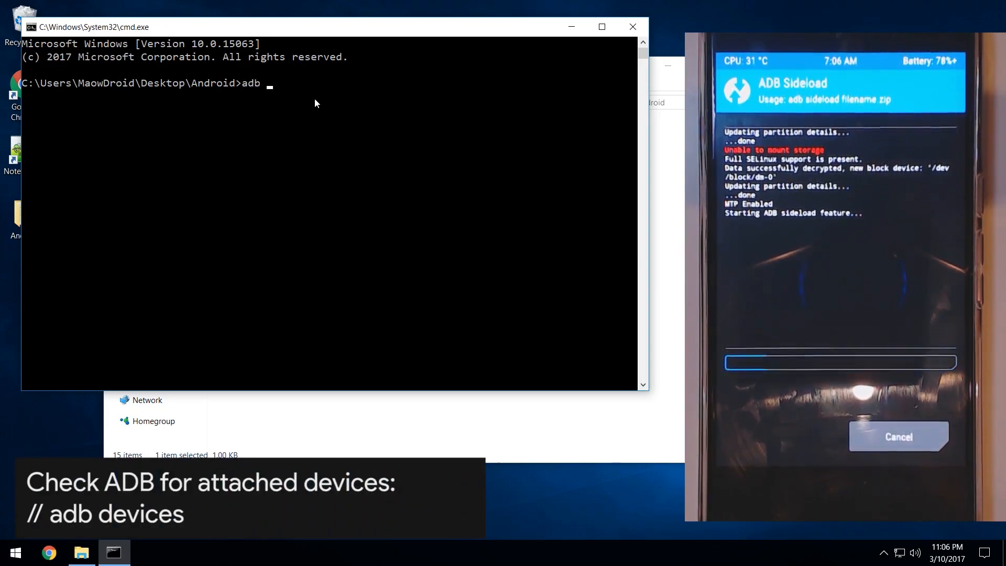
key(Return)
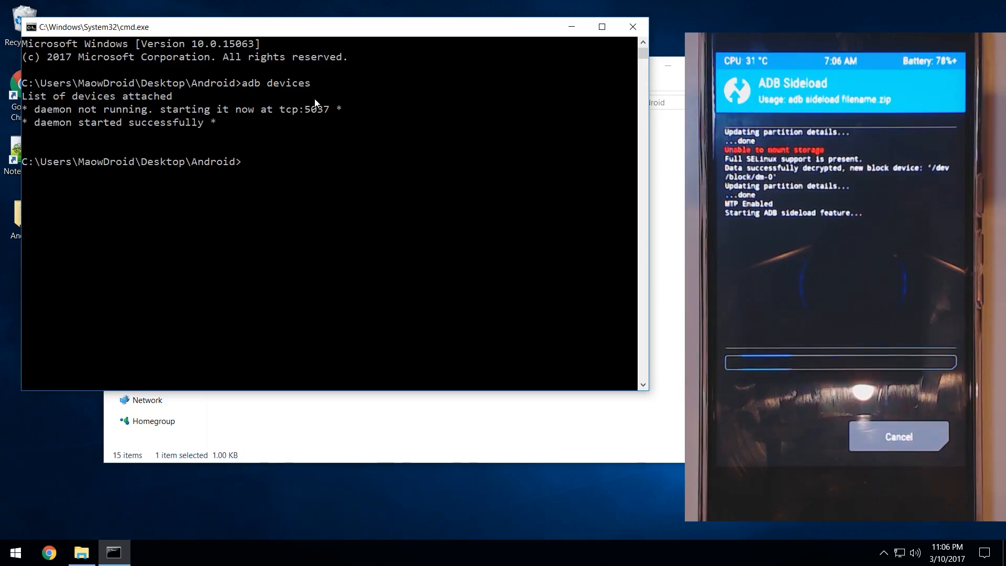
click(278, 209)
right_click(561, 222)
key(Return)
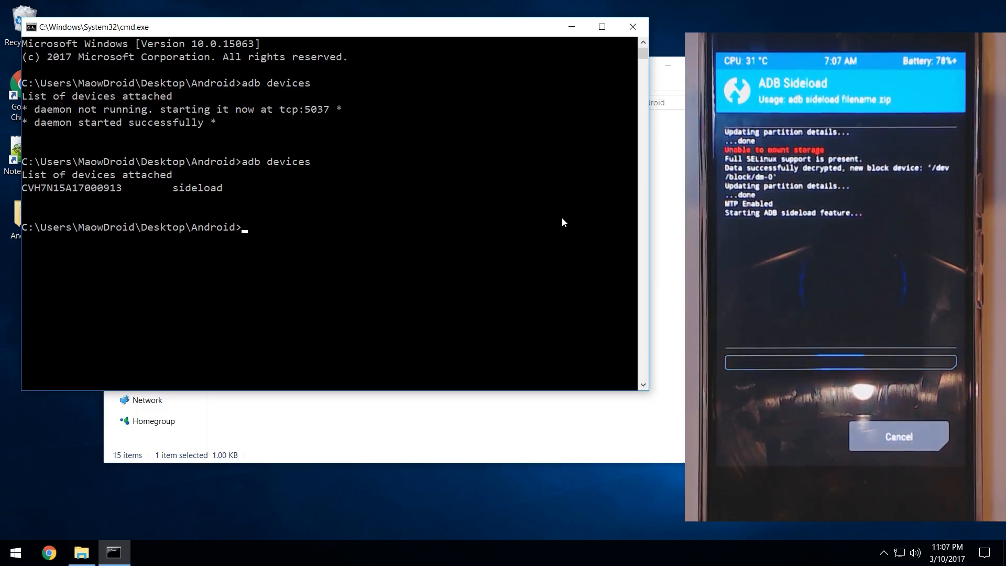
text(adb sideload)
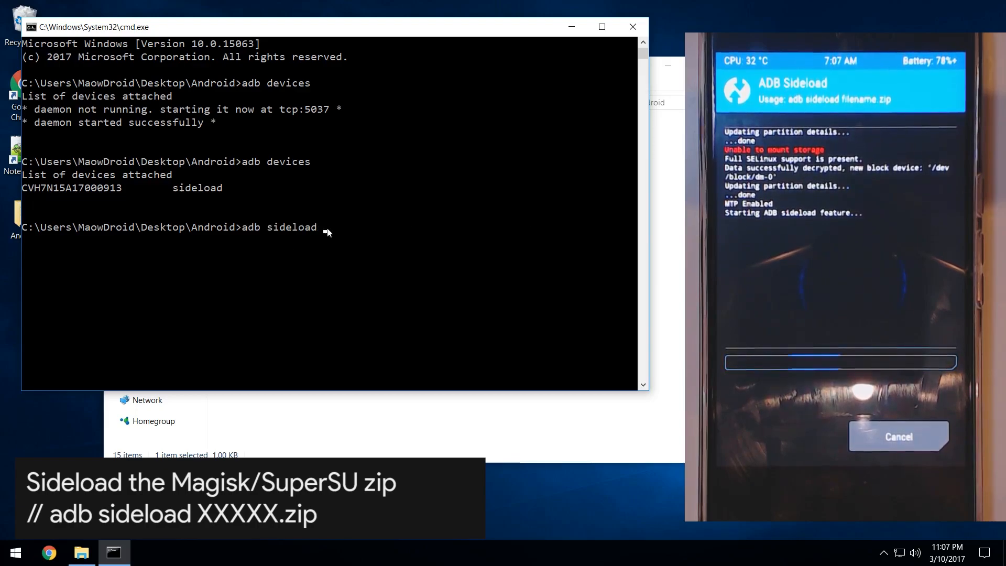
Sideload Magisk-v14.0.zip to the phone with adb sideload by dragging its path from File Explorer
key(alt+Tab)
drag(369, 67, 498, 157)
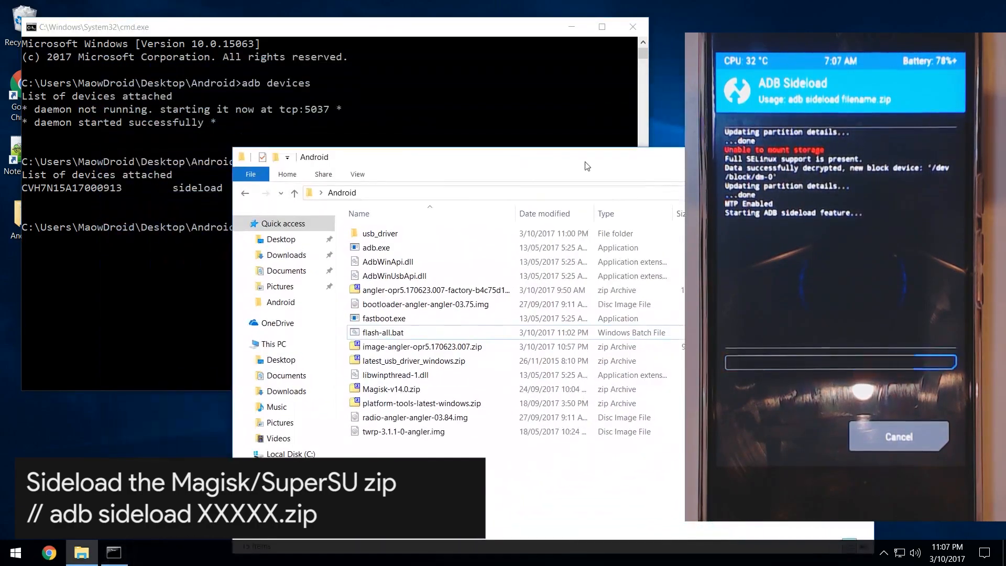
drag(390, 389, 185, 268)
click(185, 267)
key(Return)
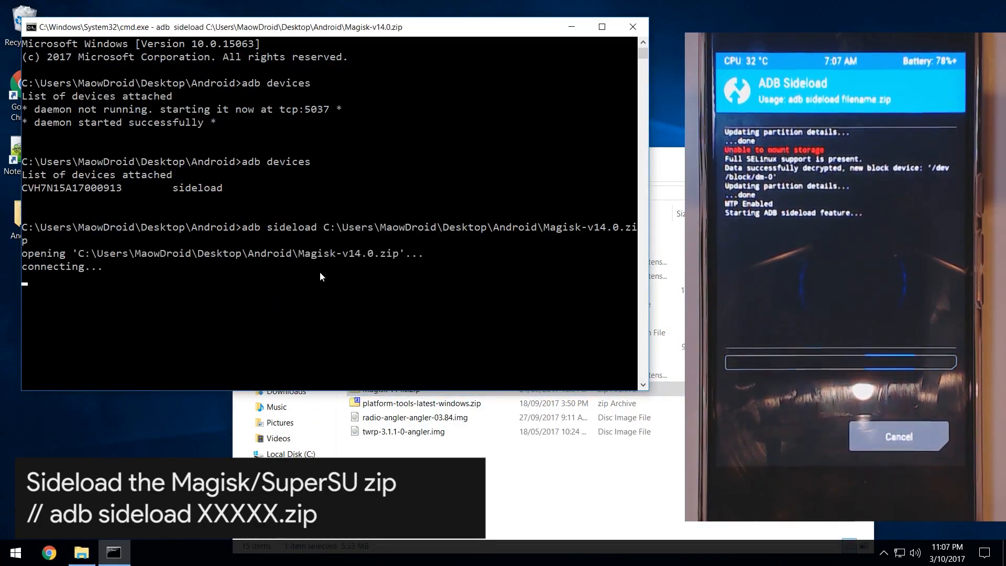